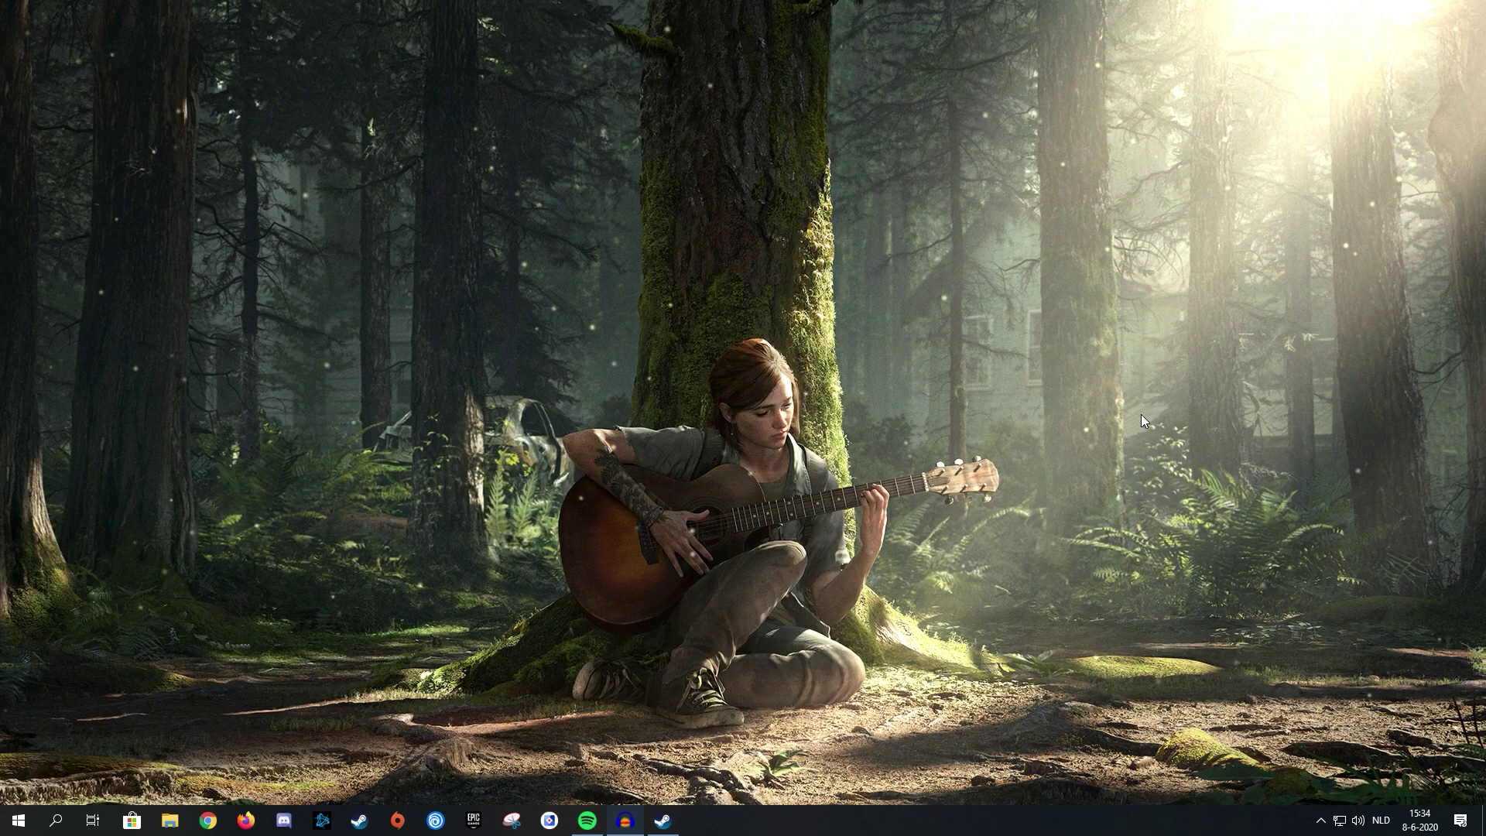
Step: Open the desktop shortcut menu that lists NVIDIA-configuratiescherm
right_click(1104, 384)
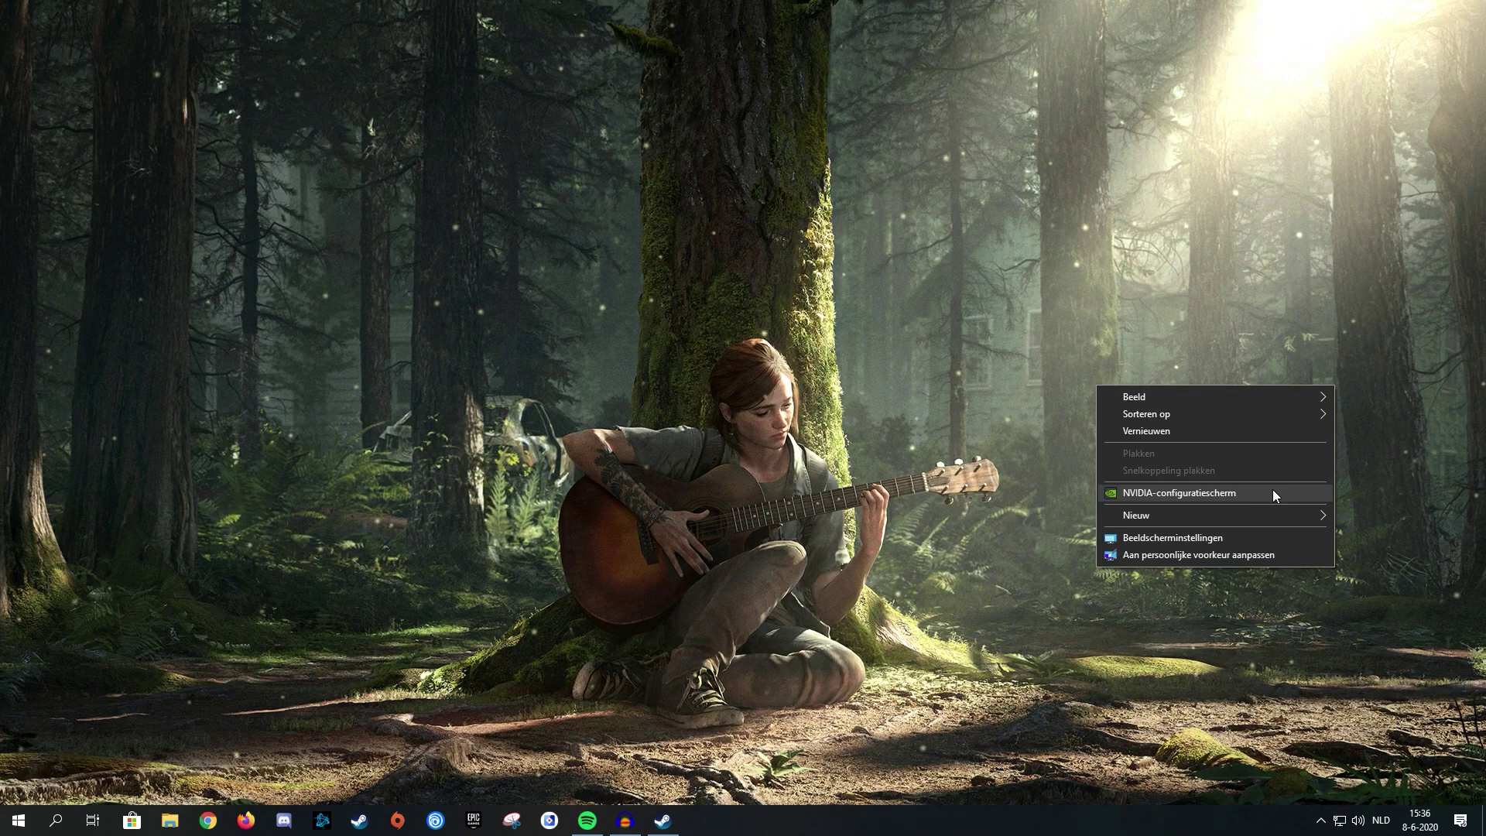
Step: Launch NVIDIA-configuratiescherm, go to Resolutie wijzigen and open the Aanpassen custom-resolution list
click(1272, 492)
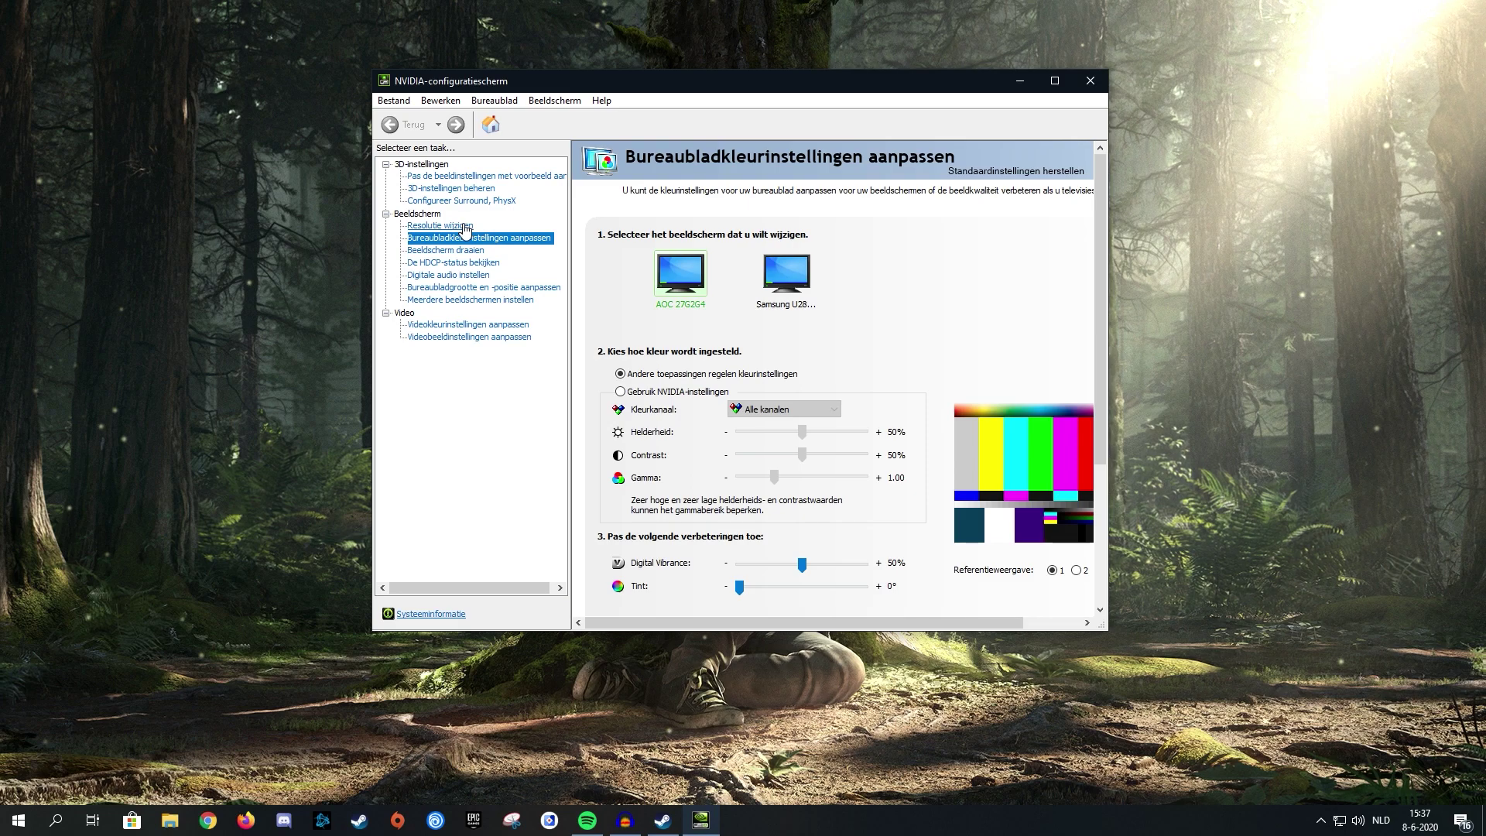
click(466, 226)
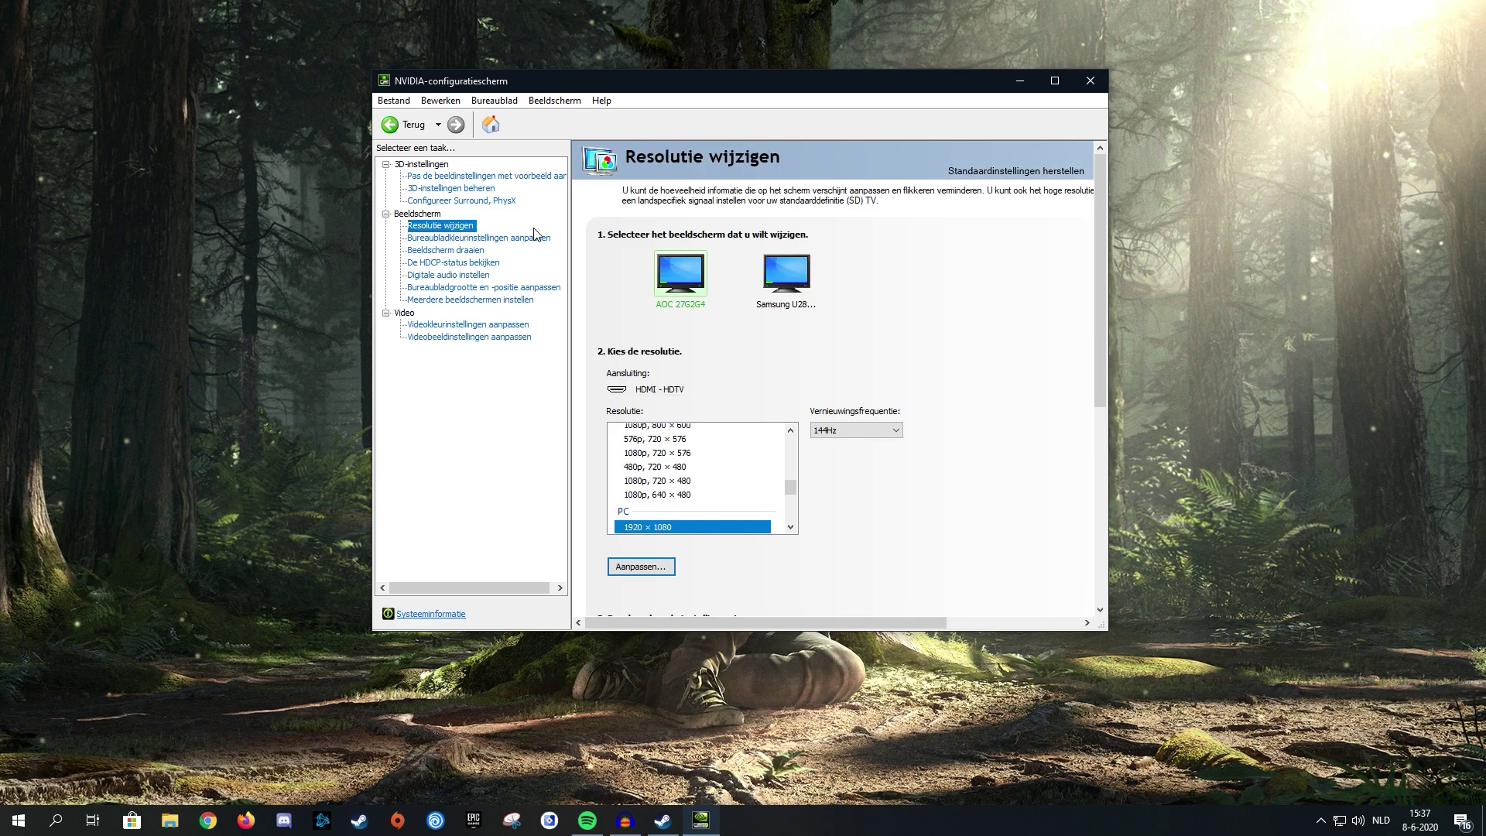
mouse_move(791, 486)
mouse_down()
mouse_move(784, 428)
mouse_move(781, 493)
mouse_up()
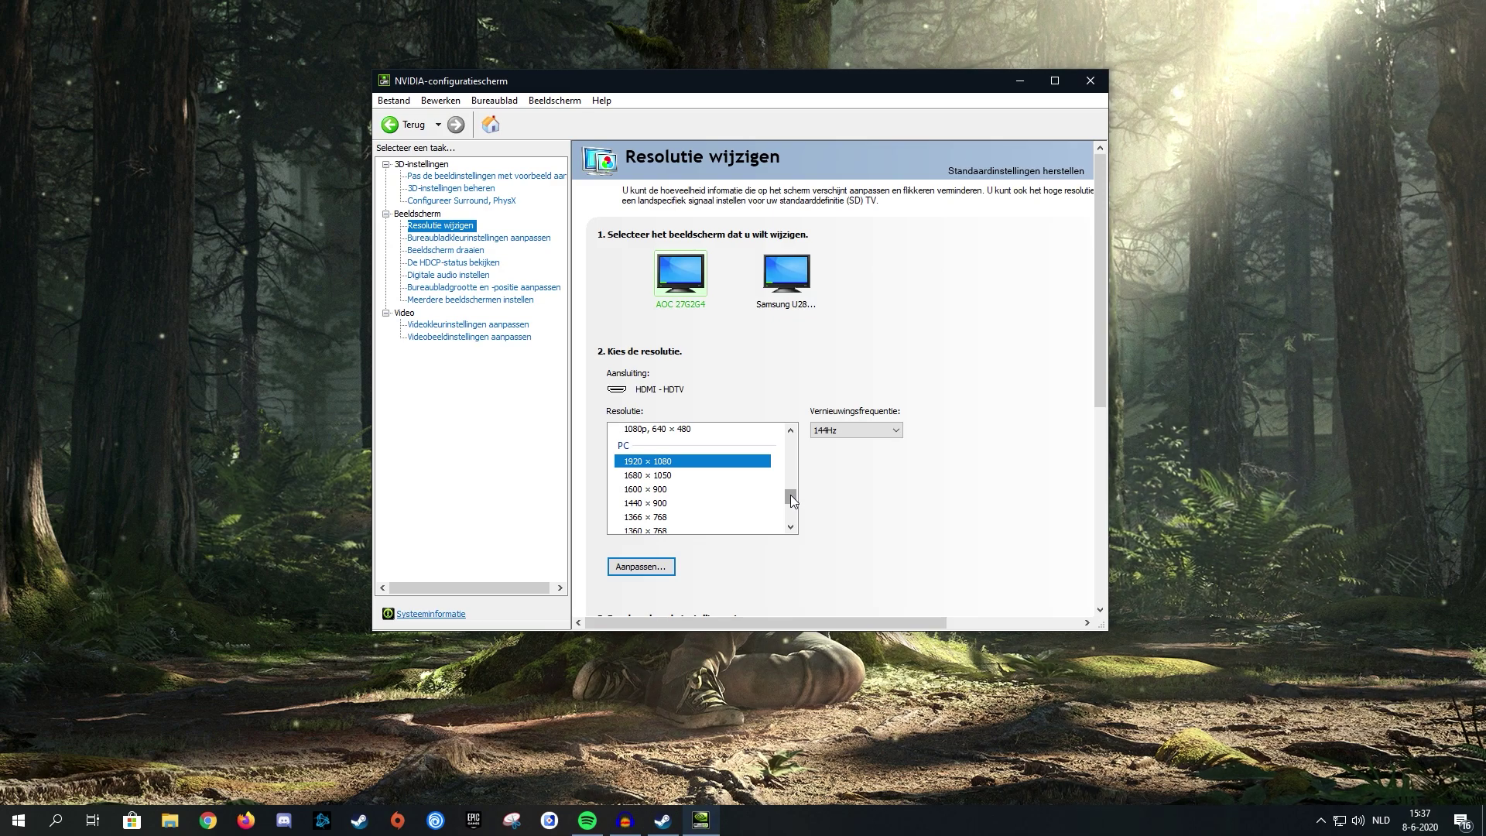
drag(791, 494, 790, 443)
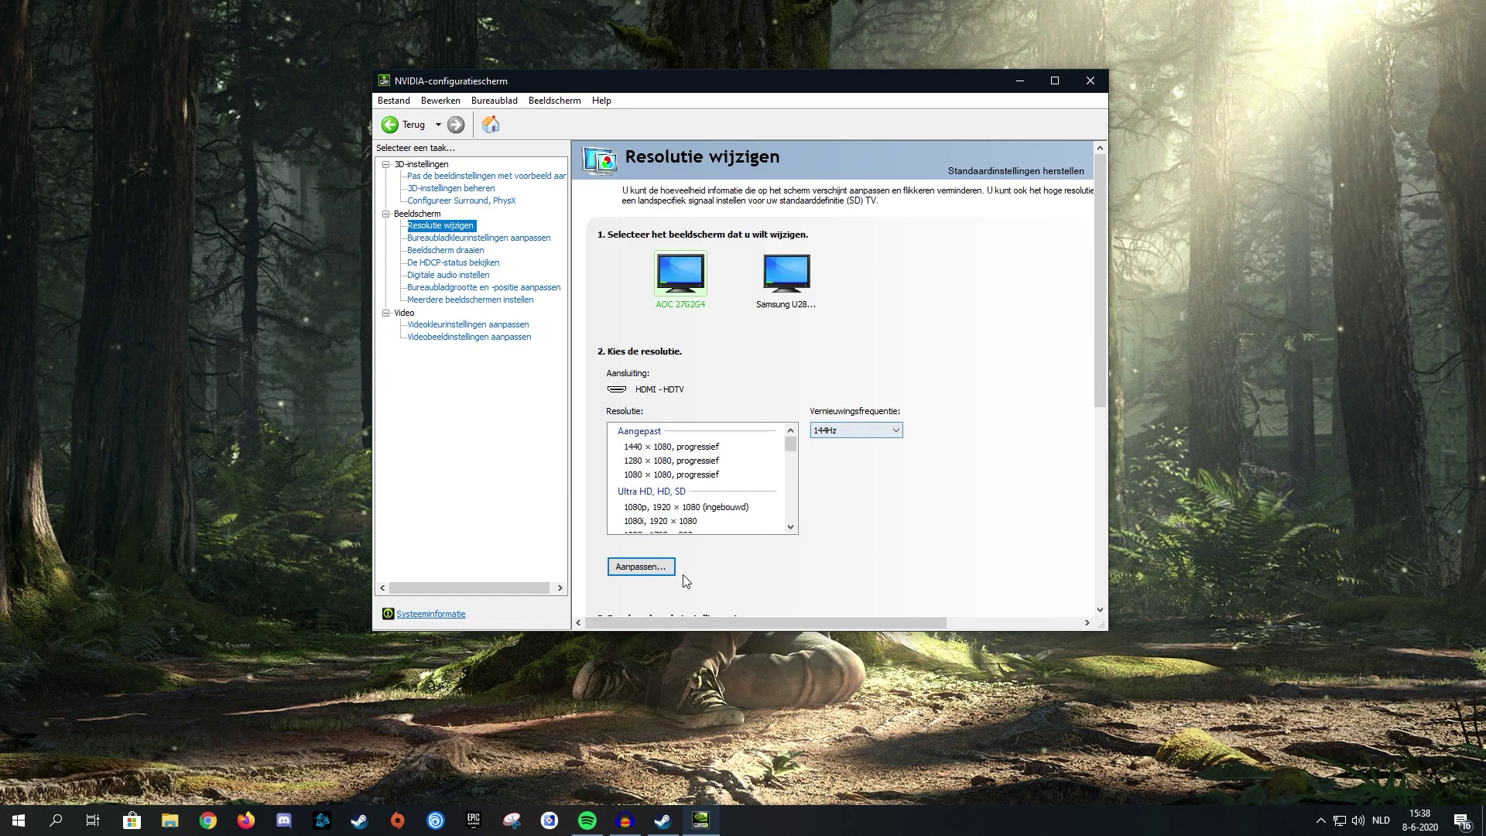
click(662, 566)
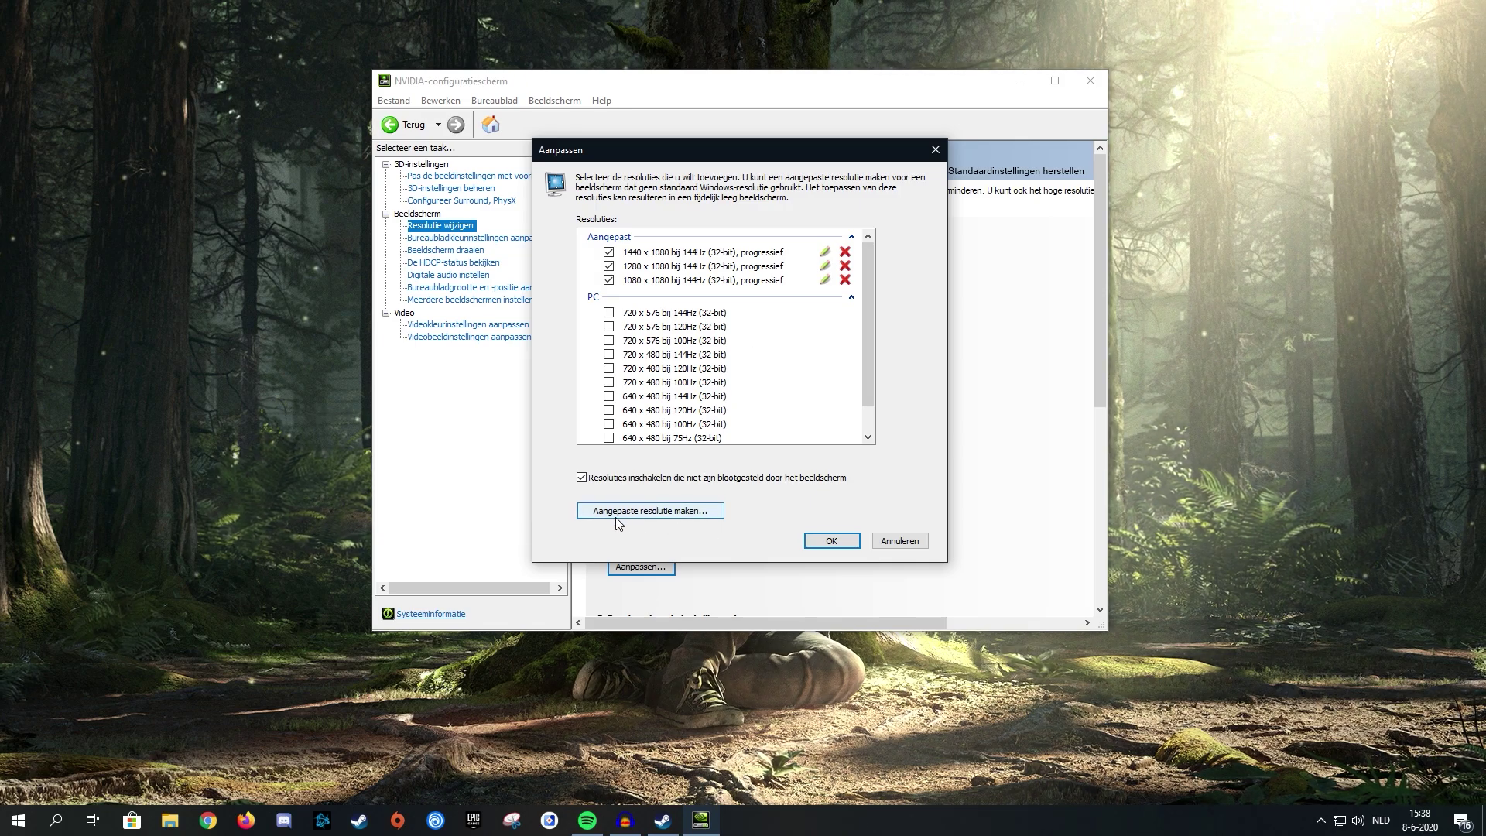
Step: Create a 1600 × 1080 custom resolution at 144 Hz, test it, and keep it
click(670, 513)
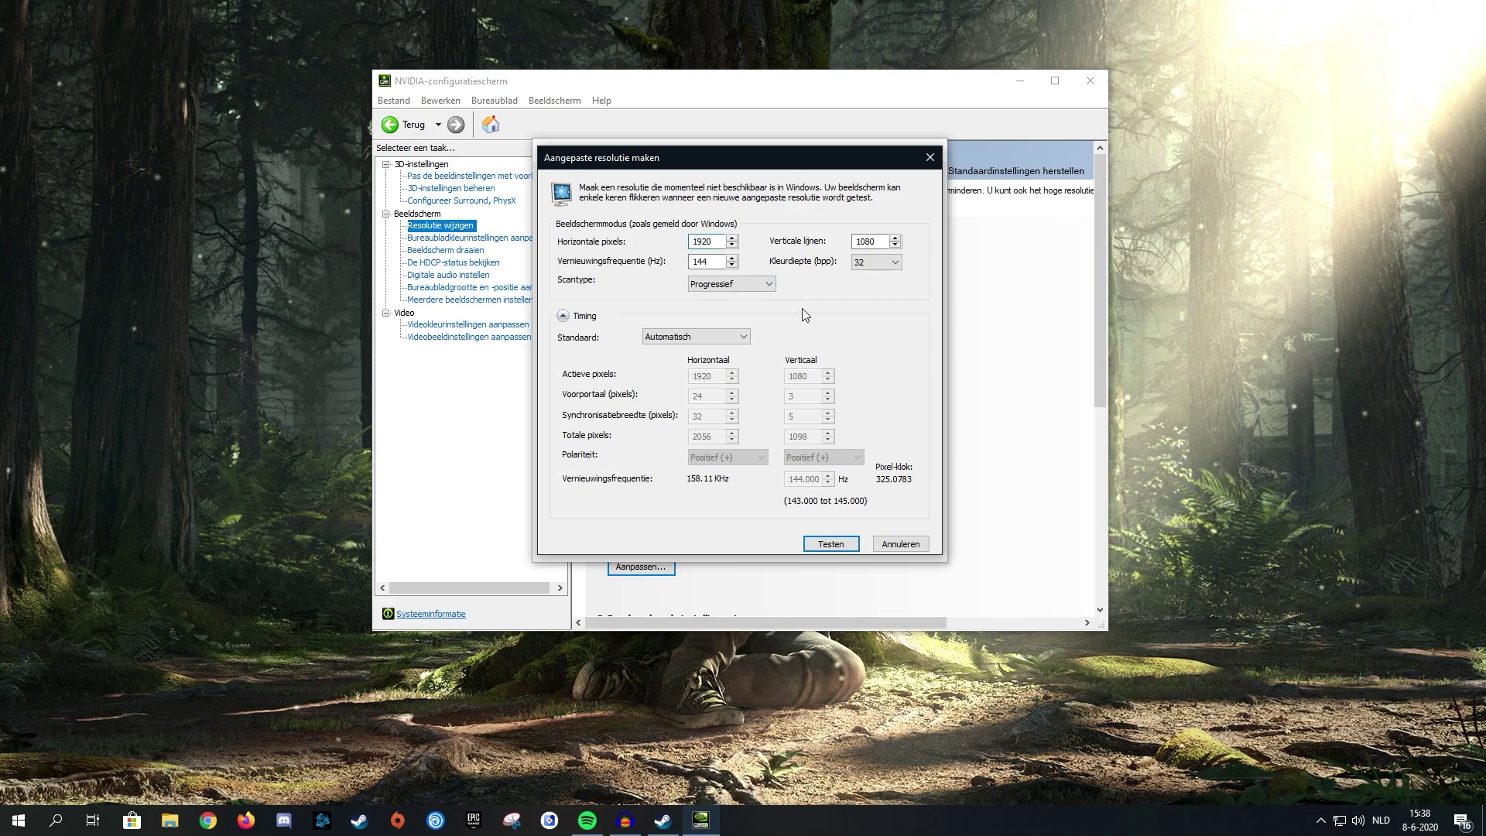
click(725, 242)
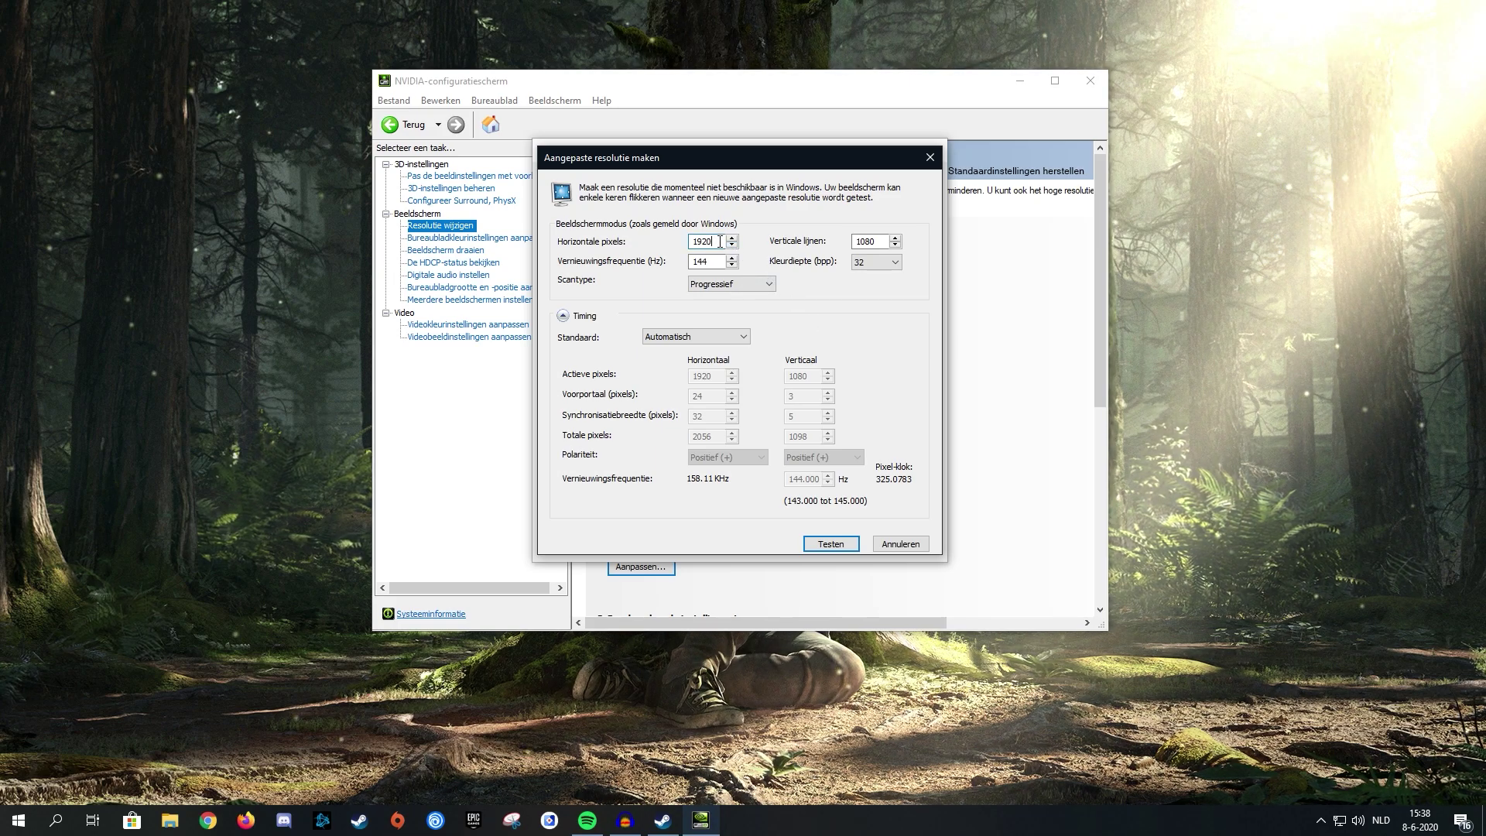
drag(724, 241, 642, 241)
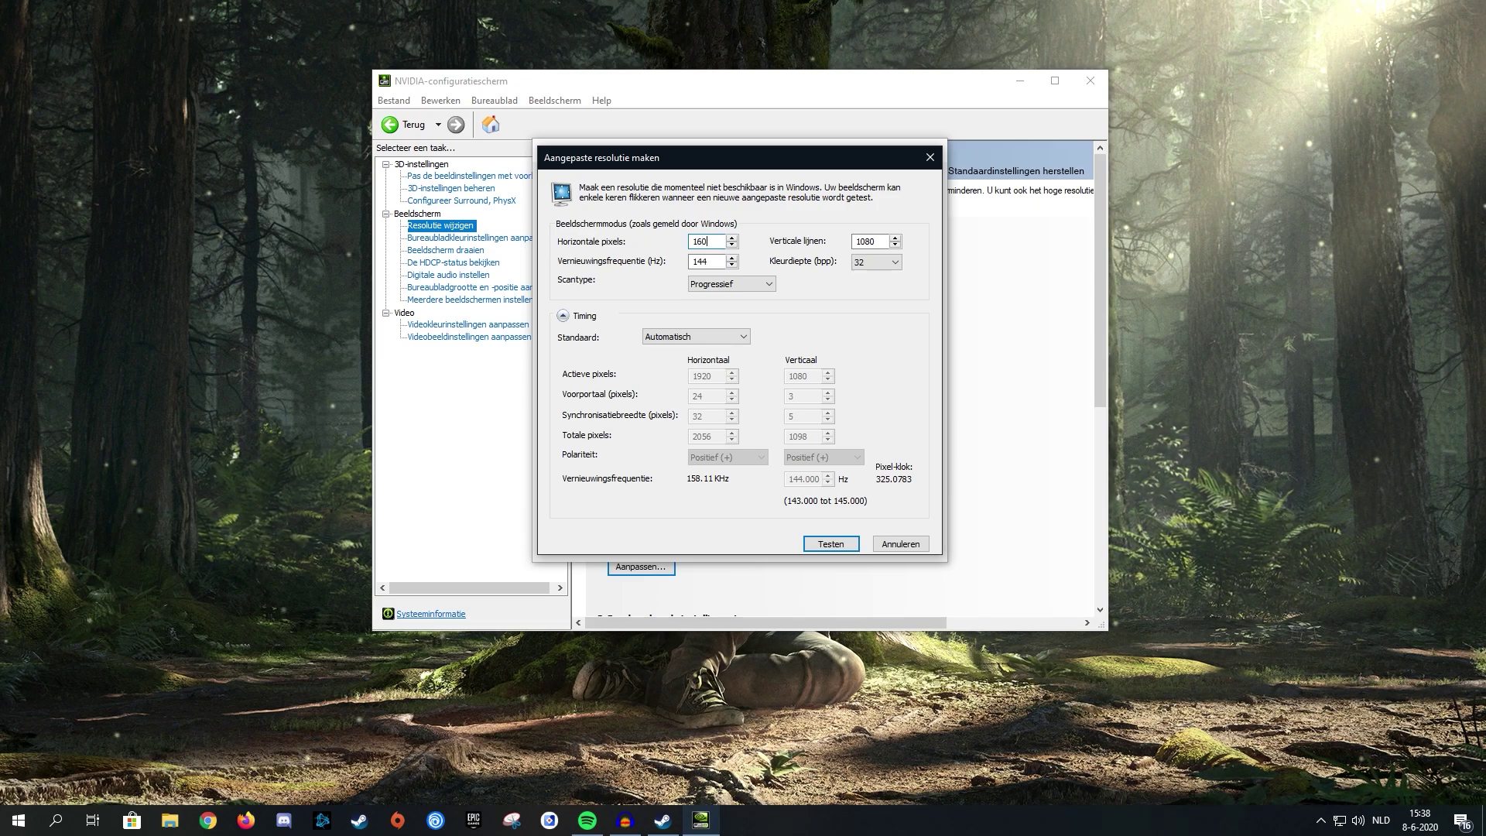
text(0)
key(Tab)
key(Tab)
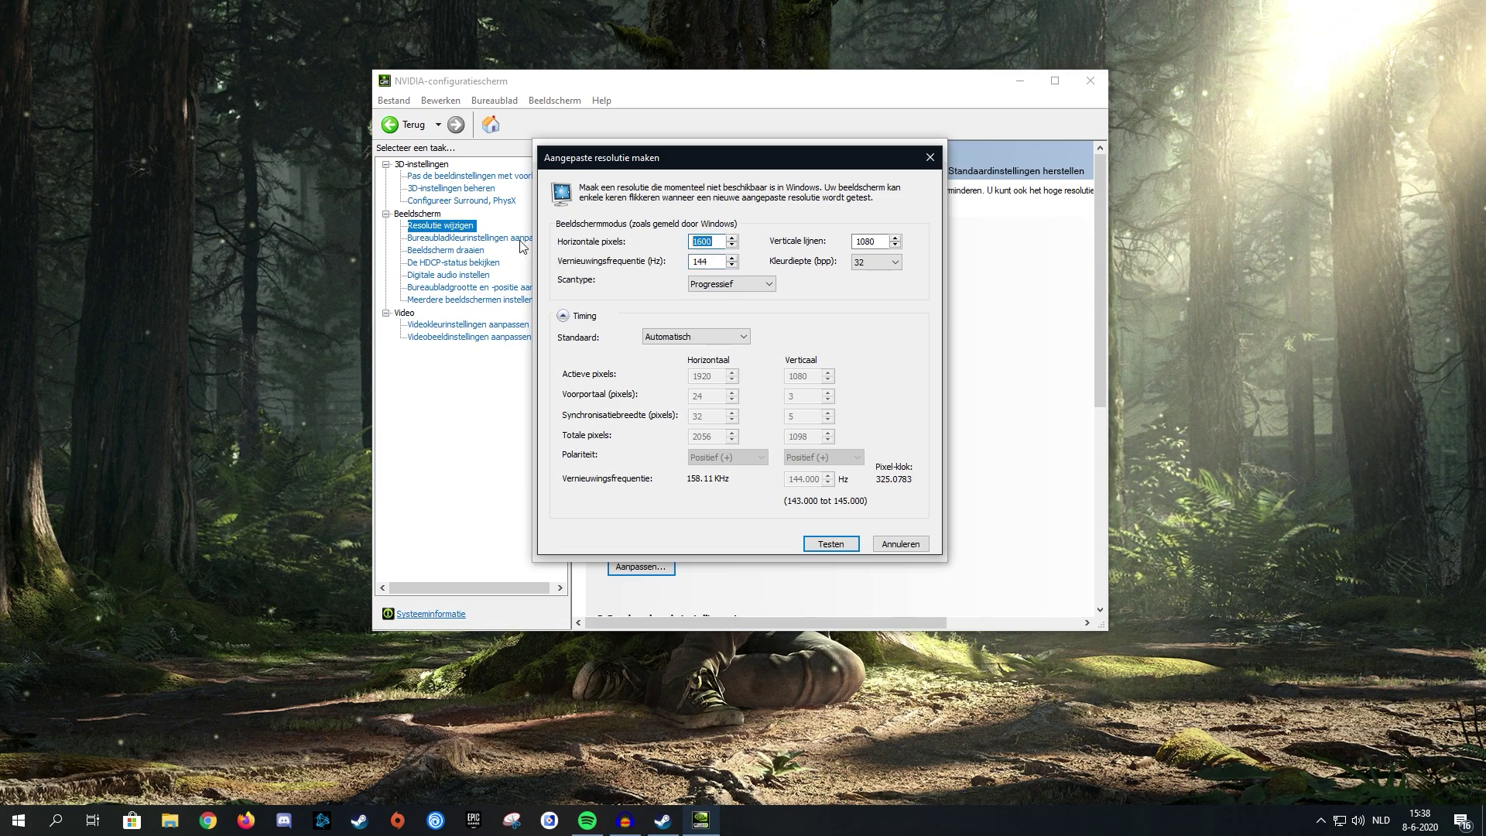
key(Tab)
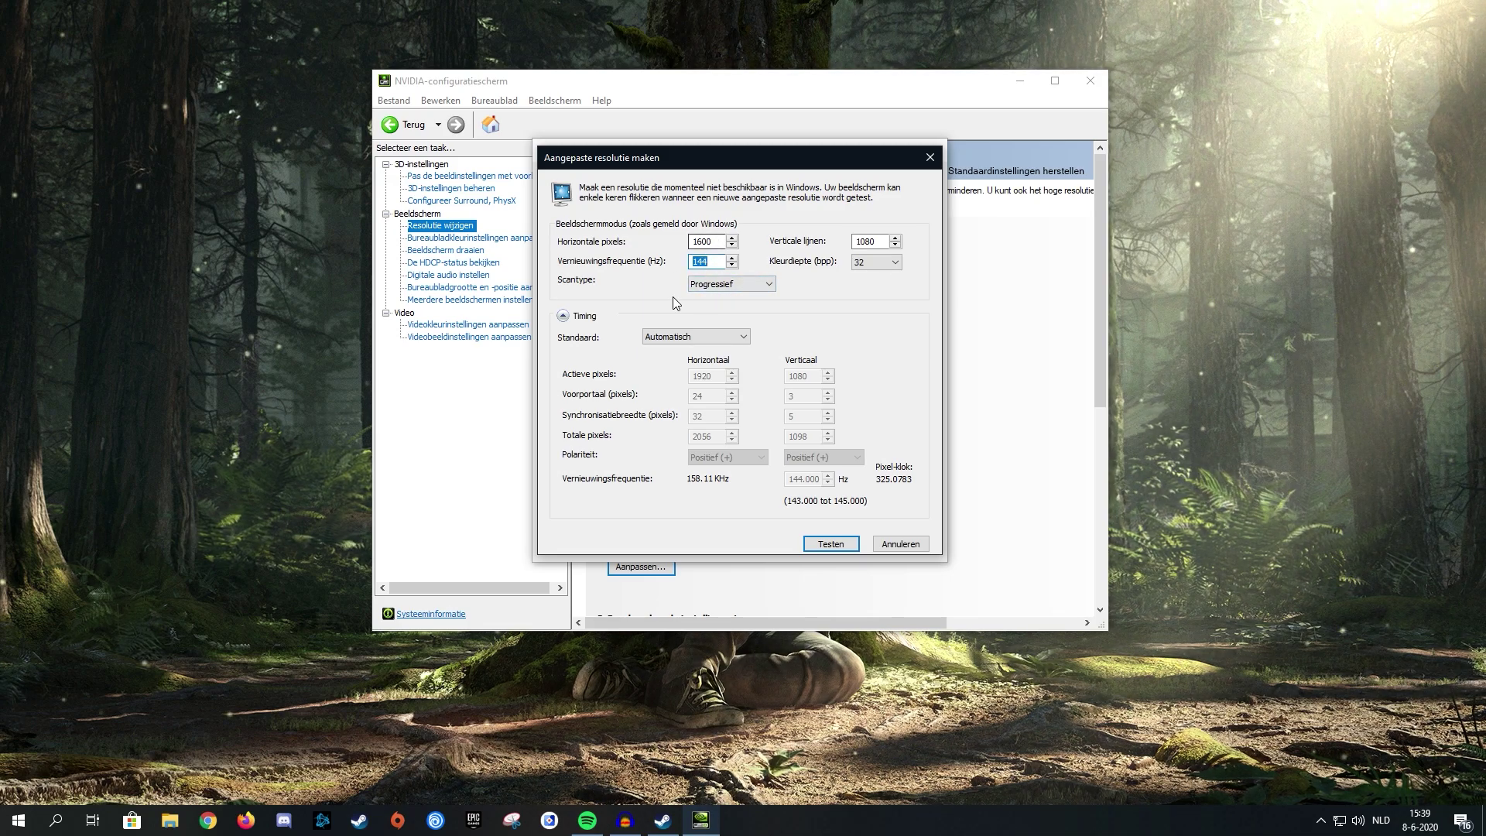
click(826, 545)
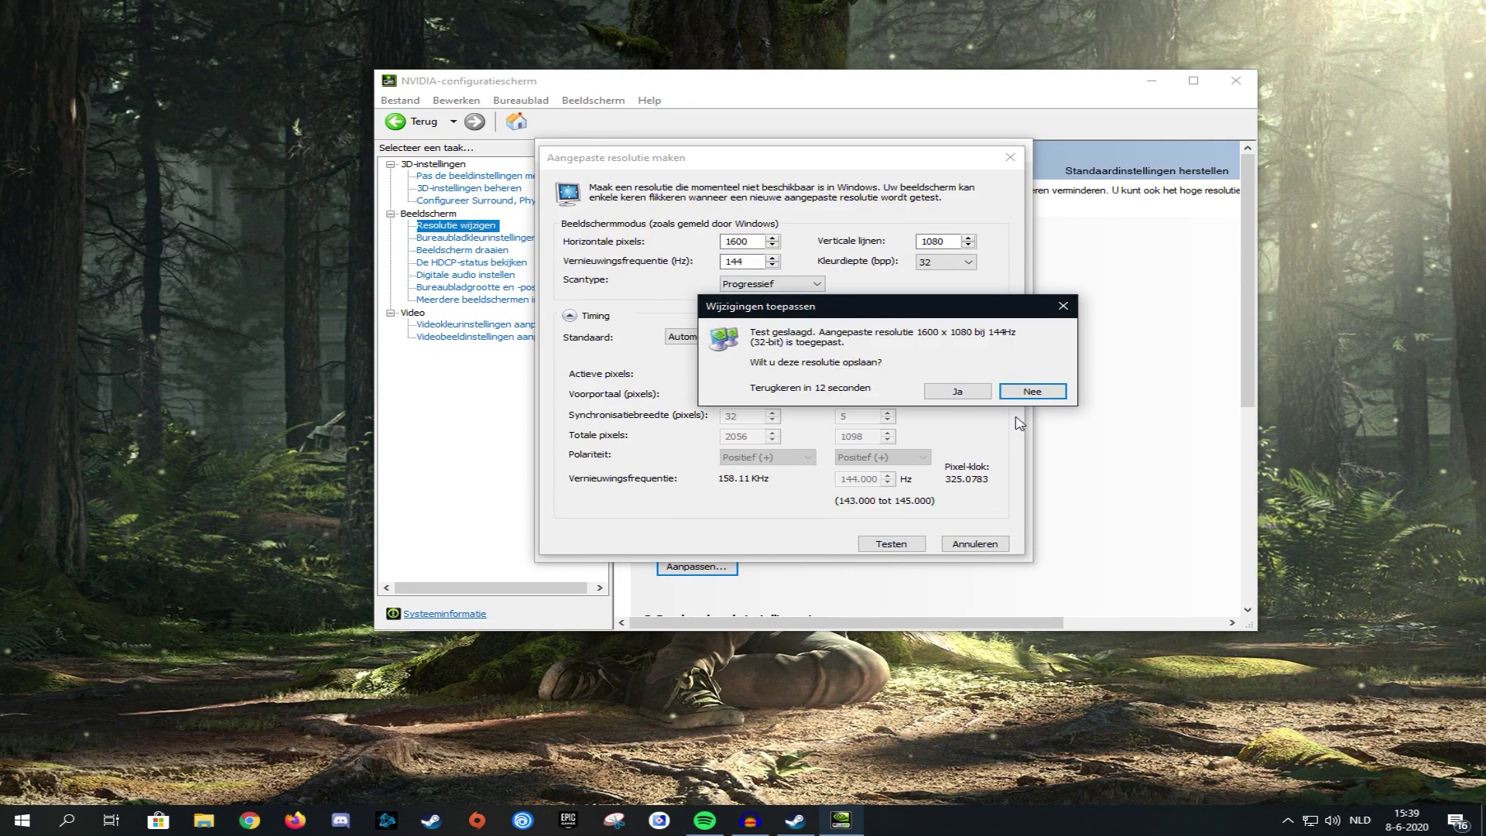
click(977, 395)
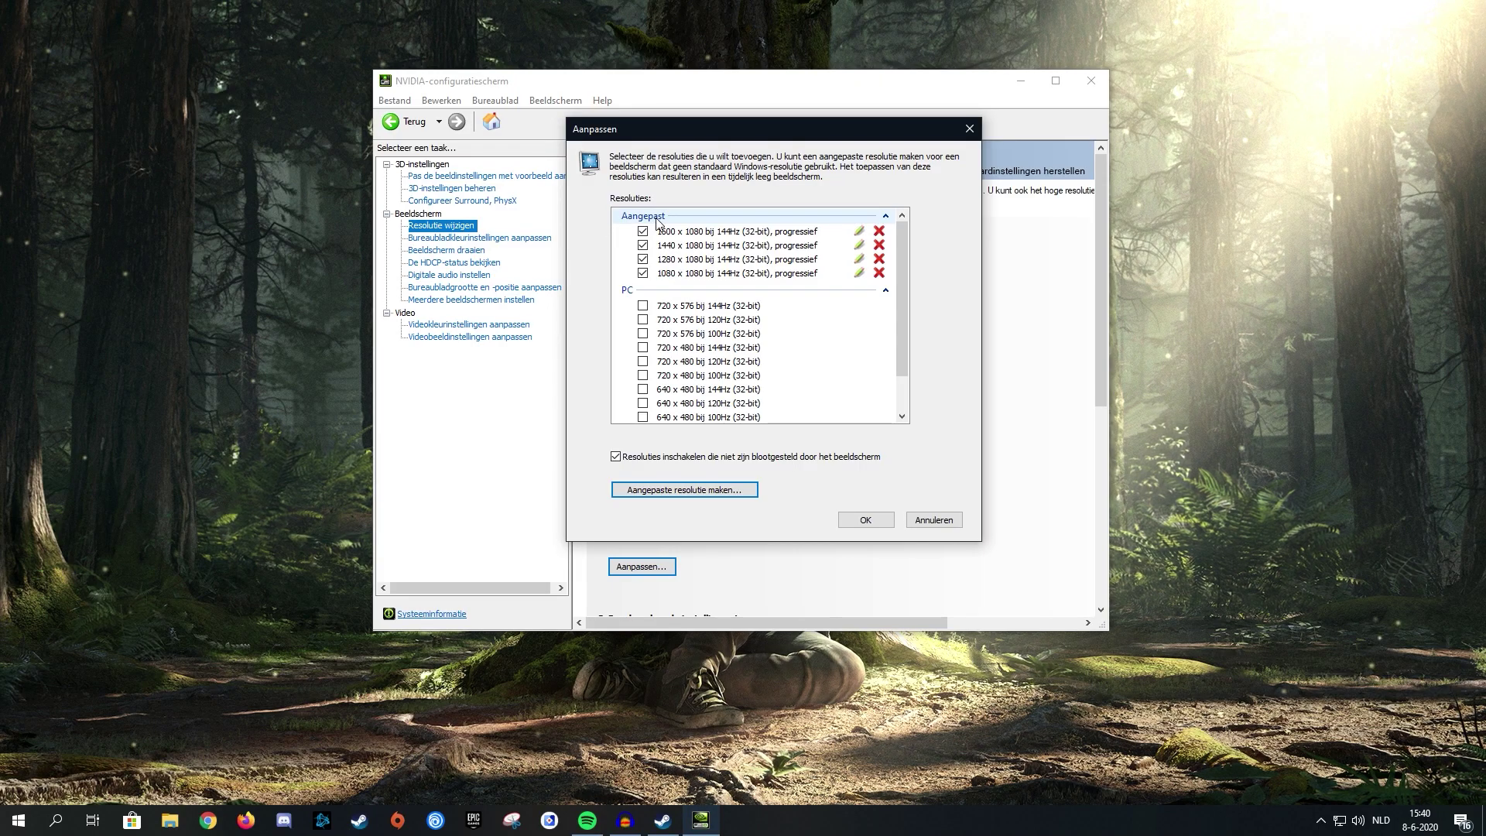
Step: Close Aanpassen and pick the 1600 × 1080 progressive entry under Aangepast in the Resolutie list
click(863, 519)
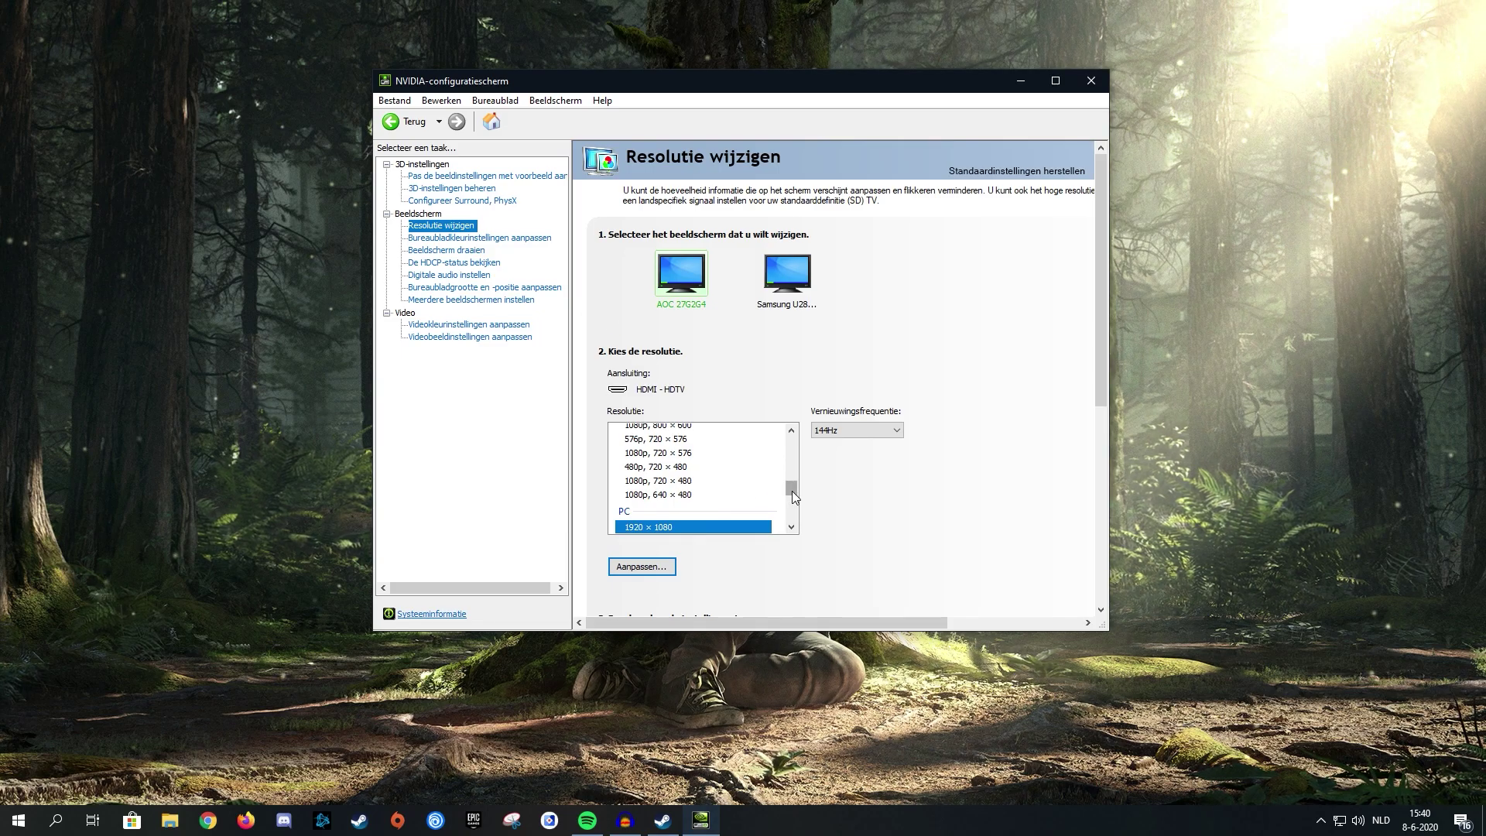
drag(792, 491, 793, 443)
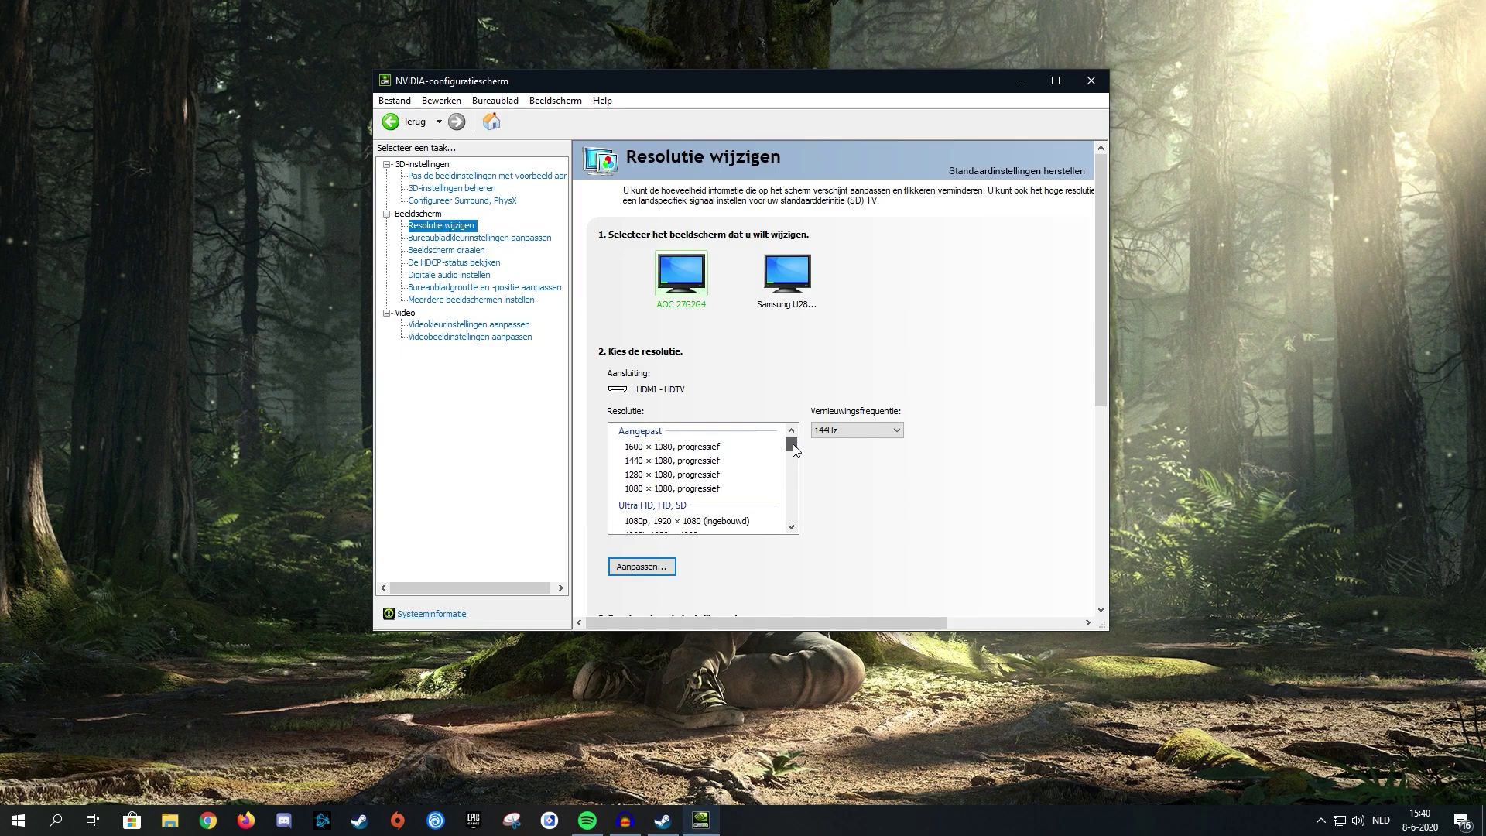
click(682, 446)
click(646, 561)
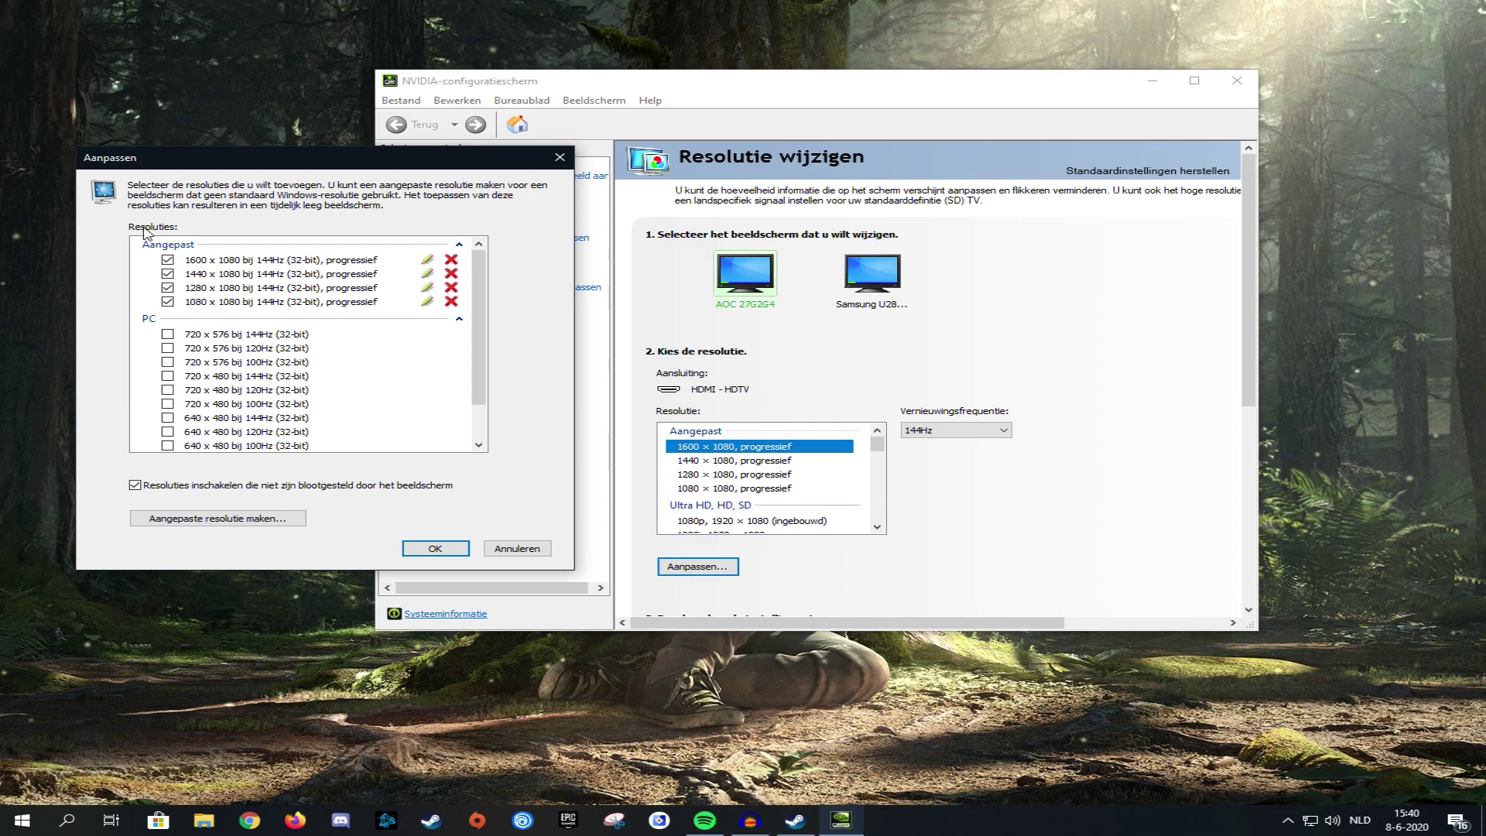
click(435, 548)
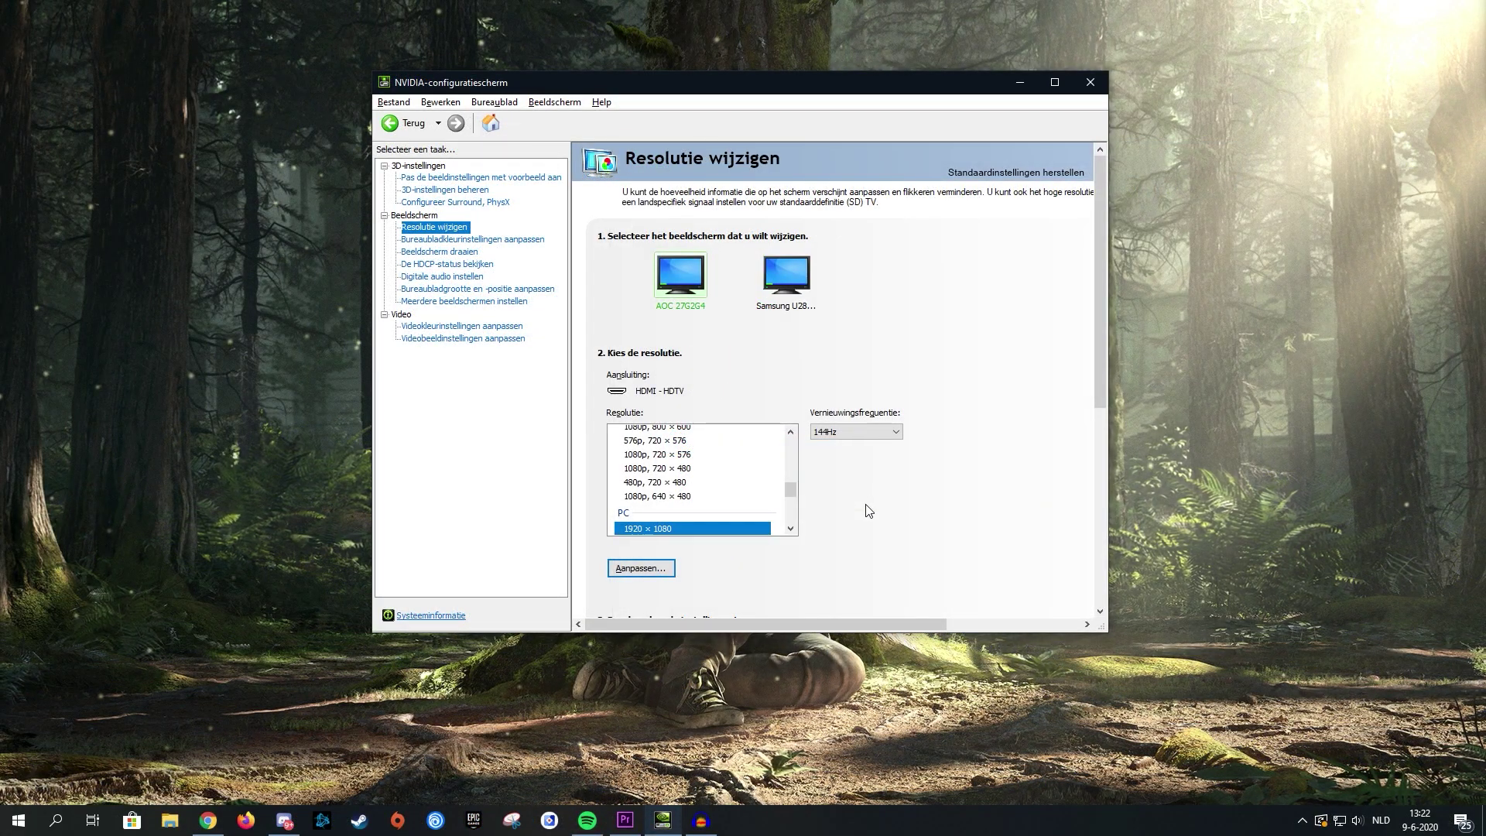
Step: Switch to the Bureaubladgrootte en -positie aanpassen page
click(537, 291)
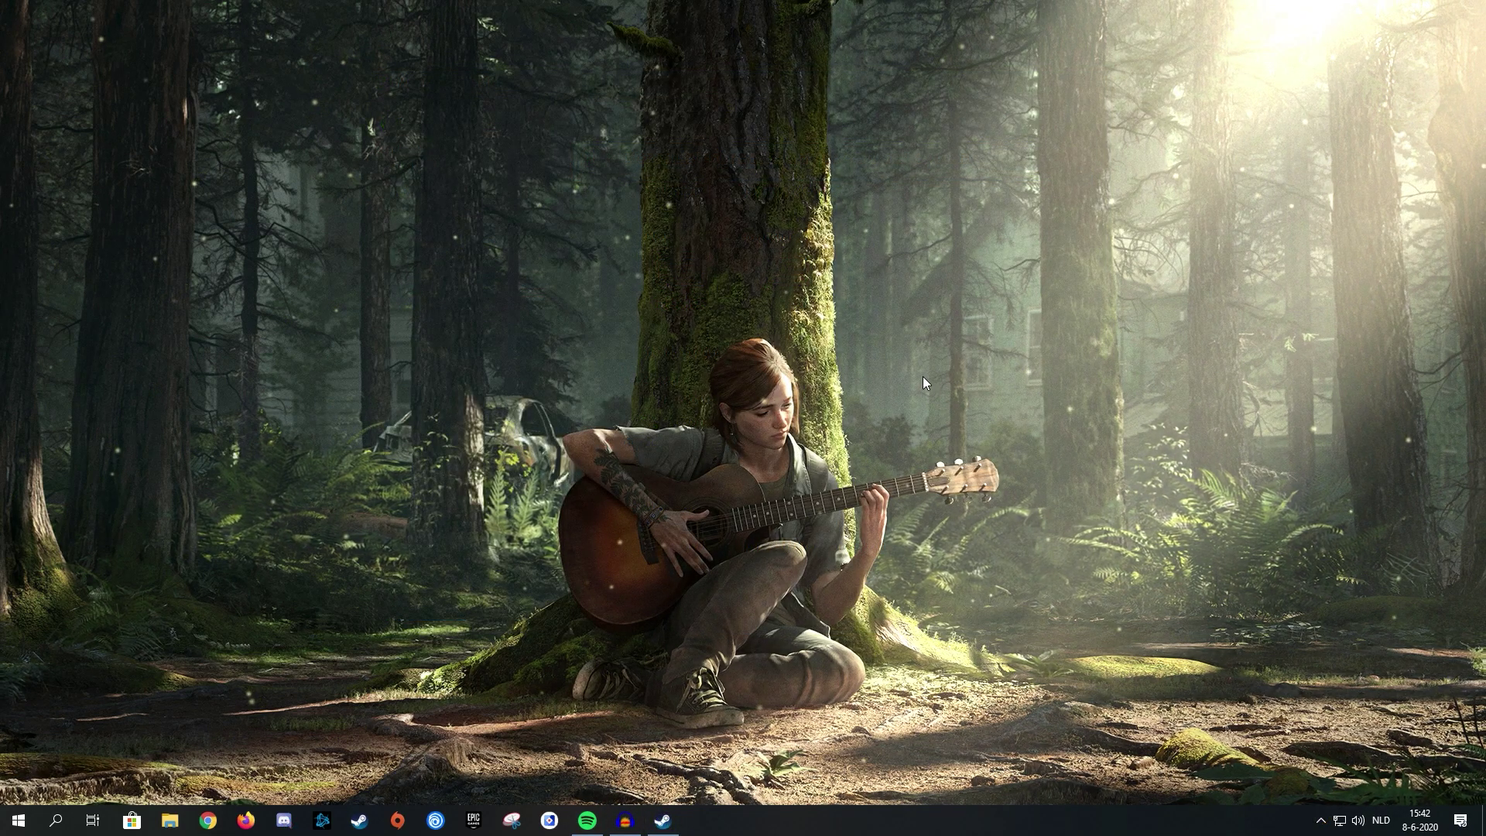
Step: Reopen NVIDIA-configuratiescherm from the desktop, apply and keep 1600 × 1080, then close the panel
right_click(923, 377)
click(1018, 484)
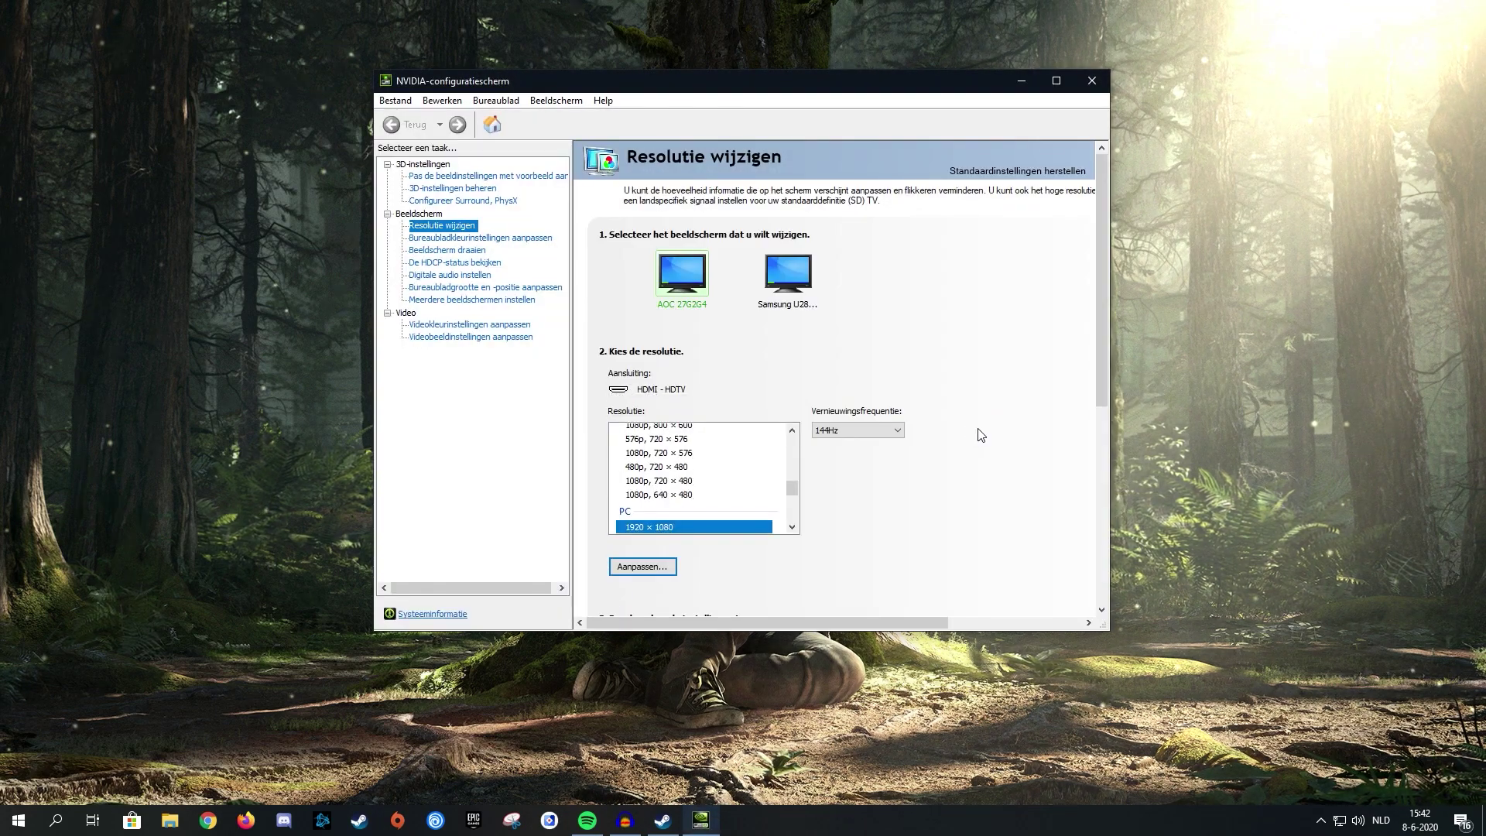
drag(792, 489, 805, 428)
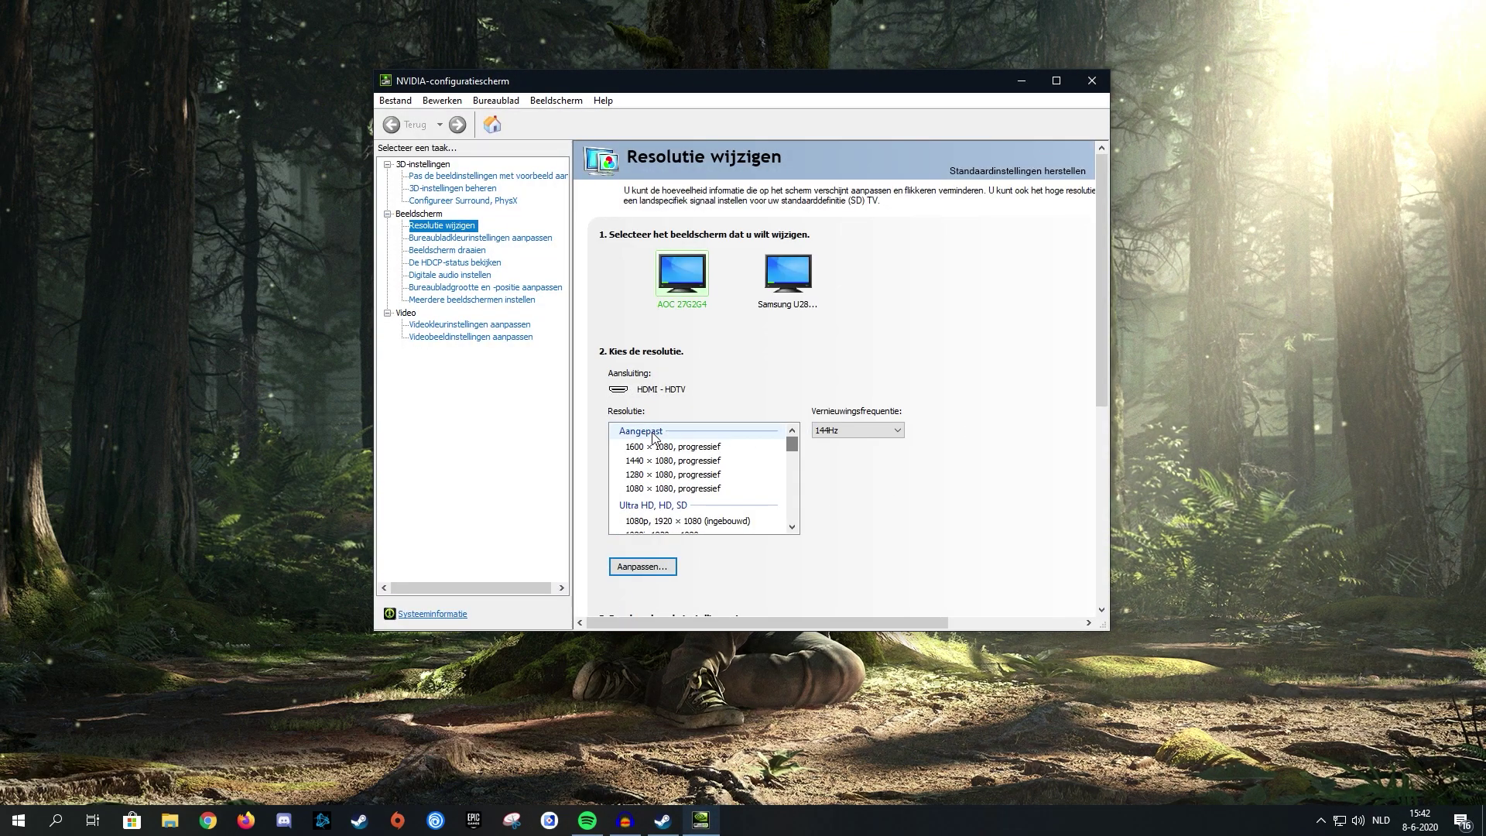
click(702, 447)
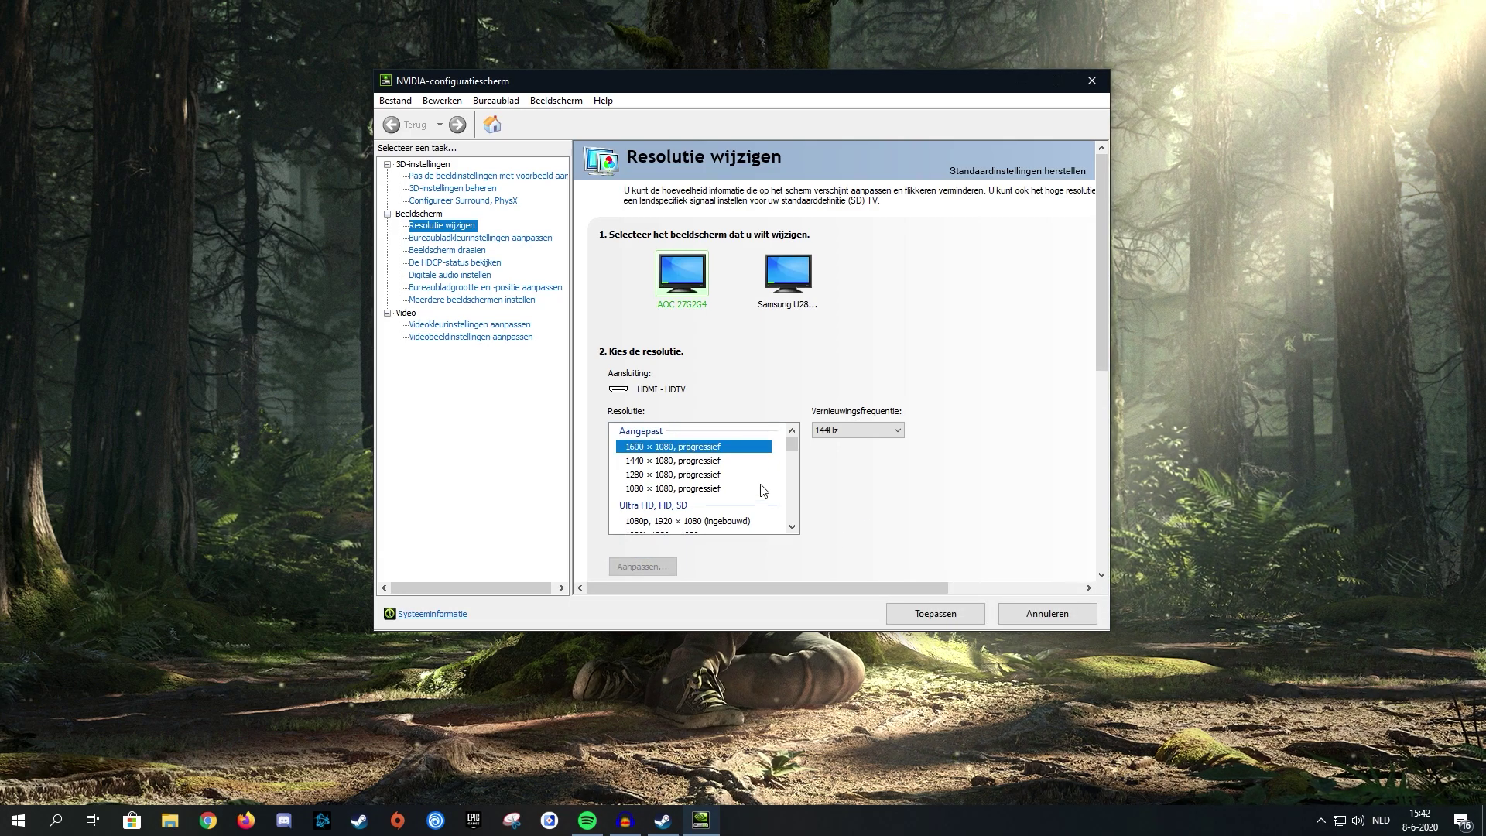
click(924, 616)
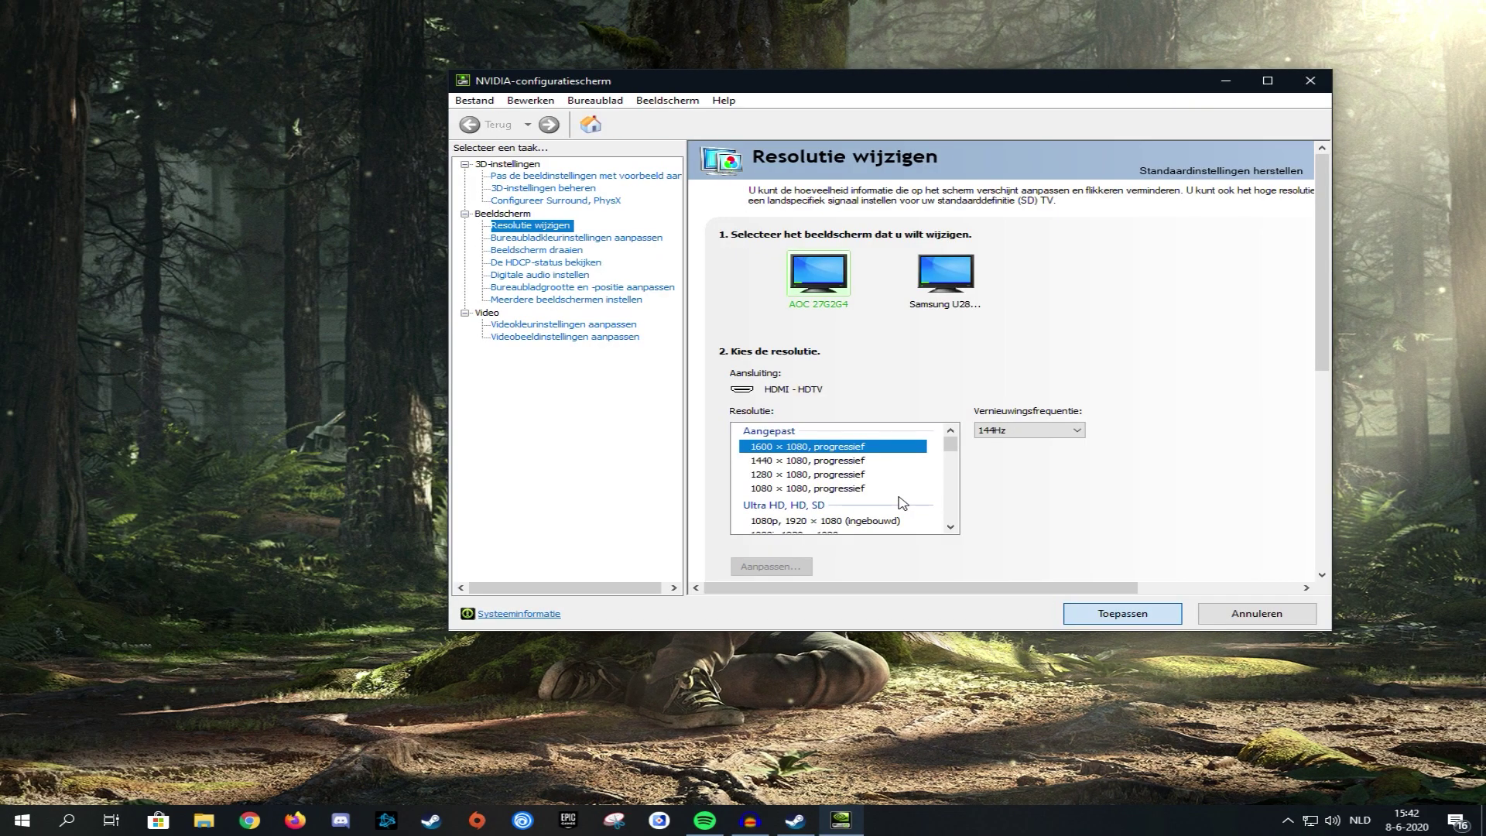
click(954, 385)
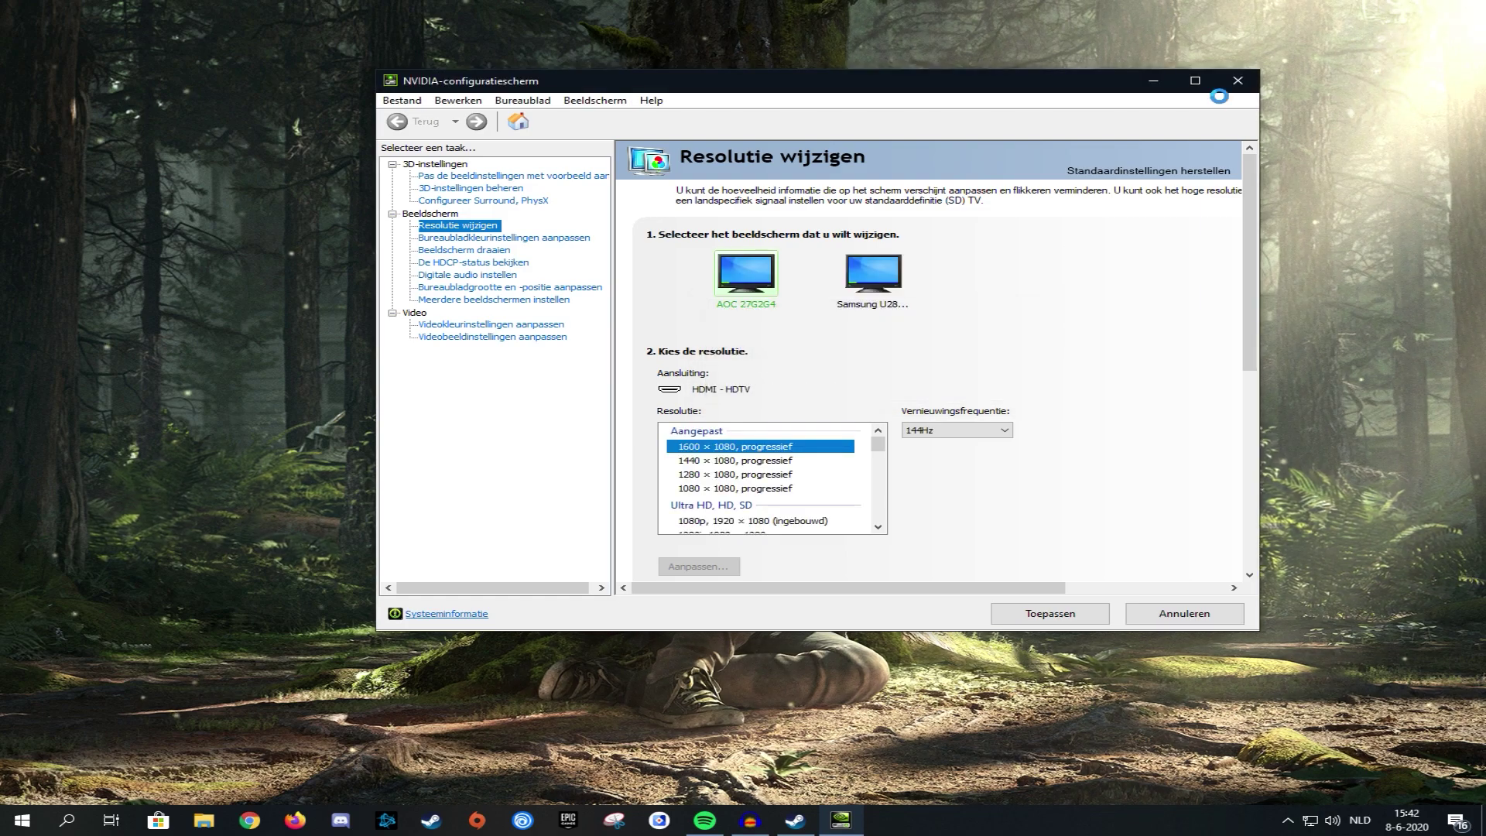
click(1238, 81)
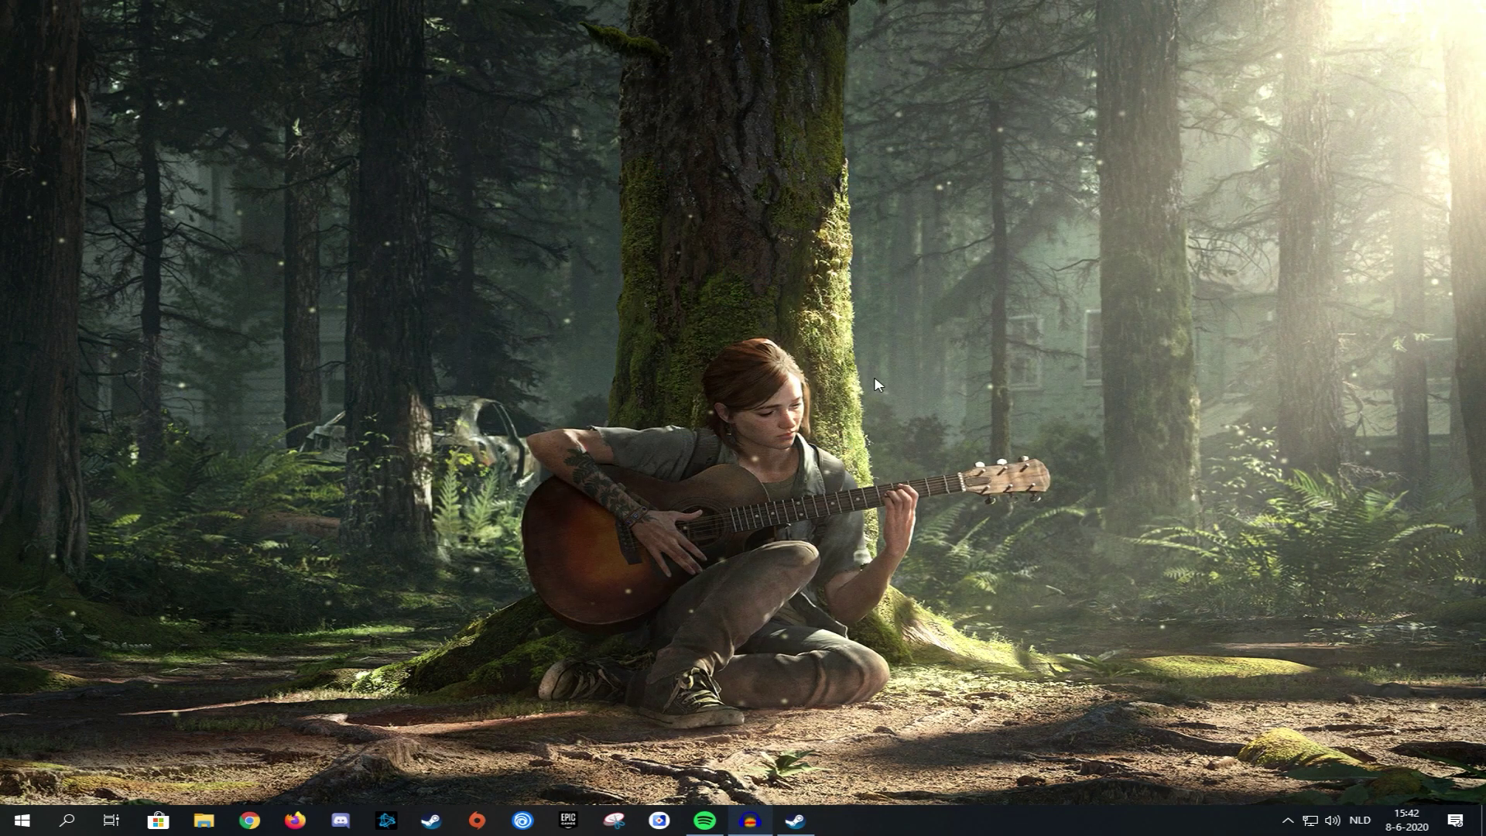
Step: Launch Dead by Daylight from the Recent list in Steam's taskbar jump list
right_click(877, 383)
click(944, 418)
right_click(796, 821)
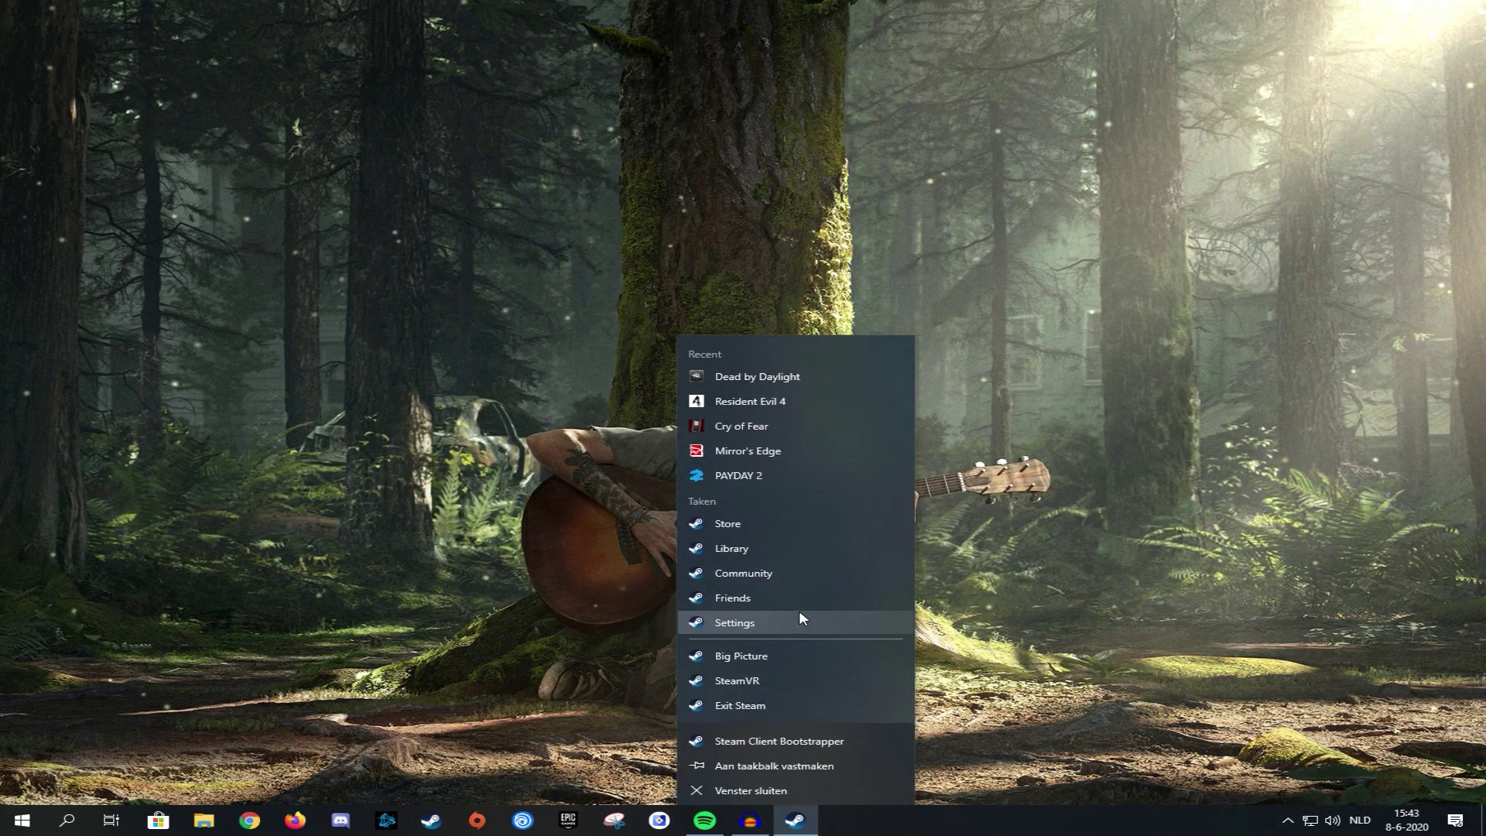
click(805, 376)
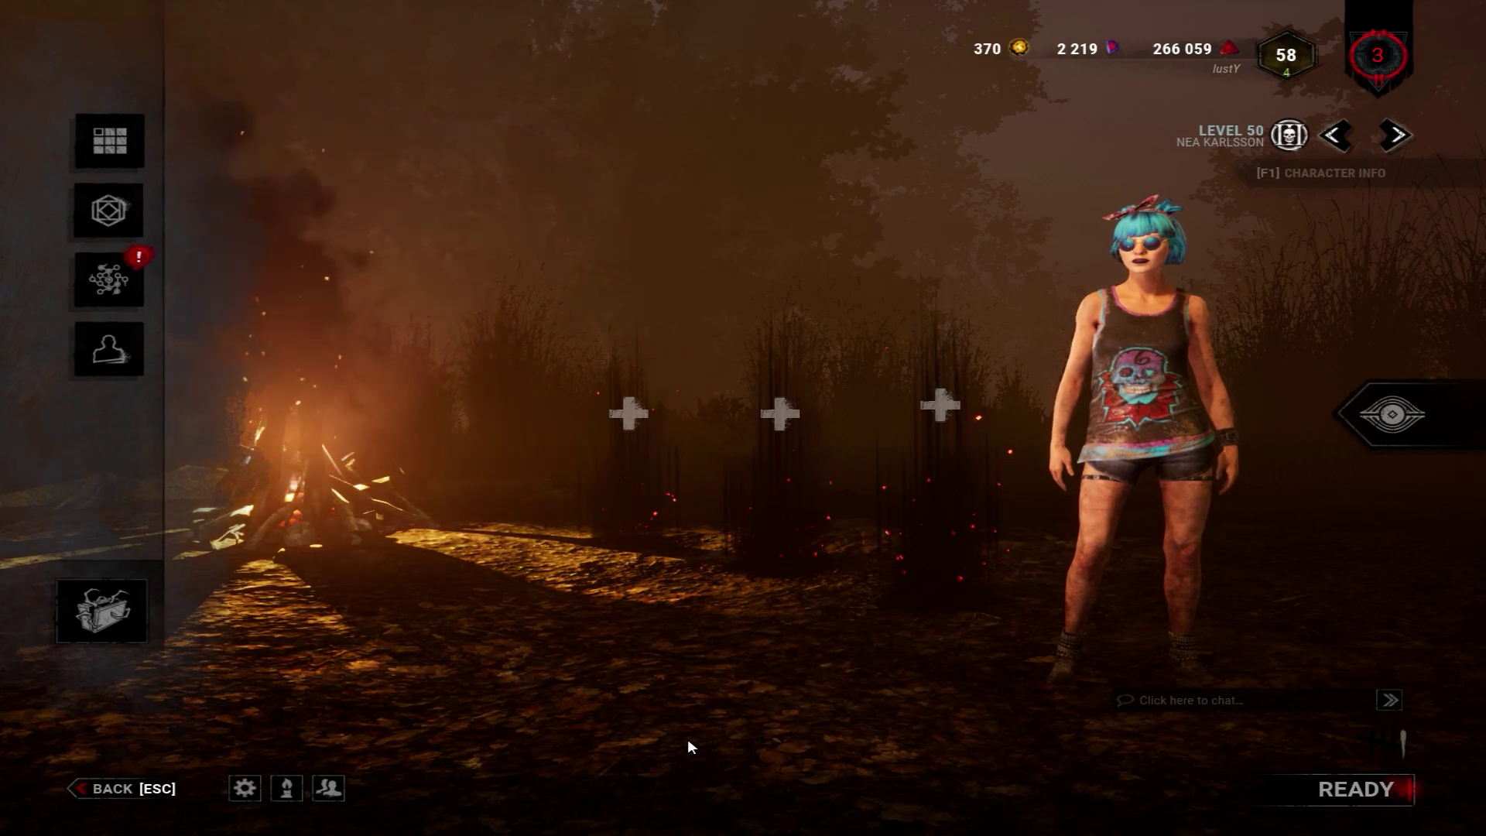
Step: Apply and keep 1440 × 1080 in the NVIDIA panel, minimize it, then return to it
key(alt+Tab)
key(alt+Tab)
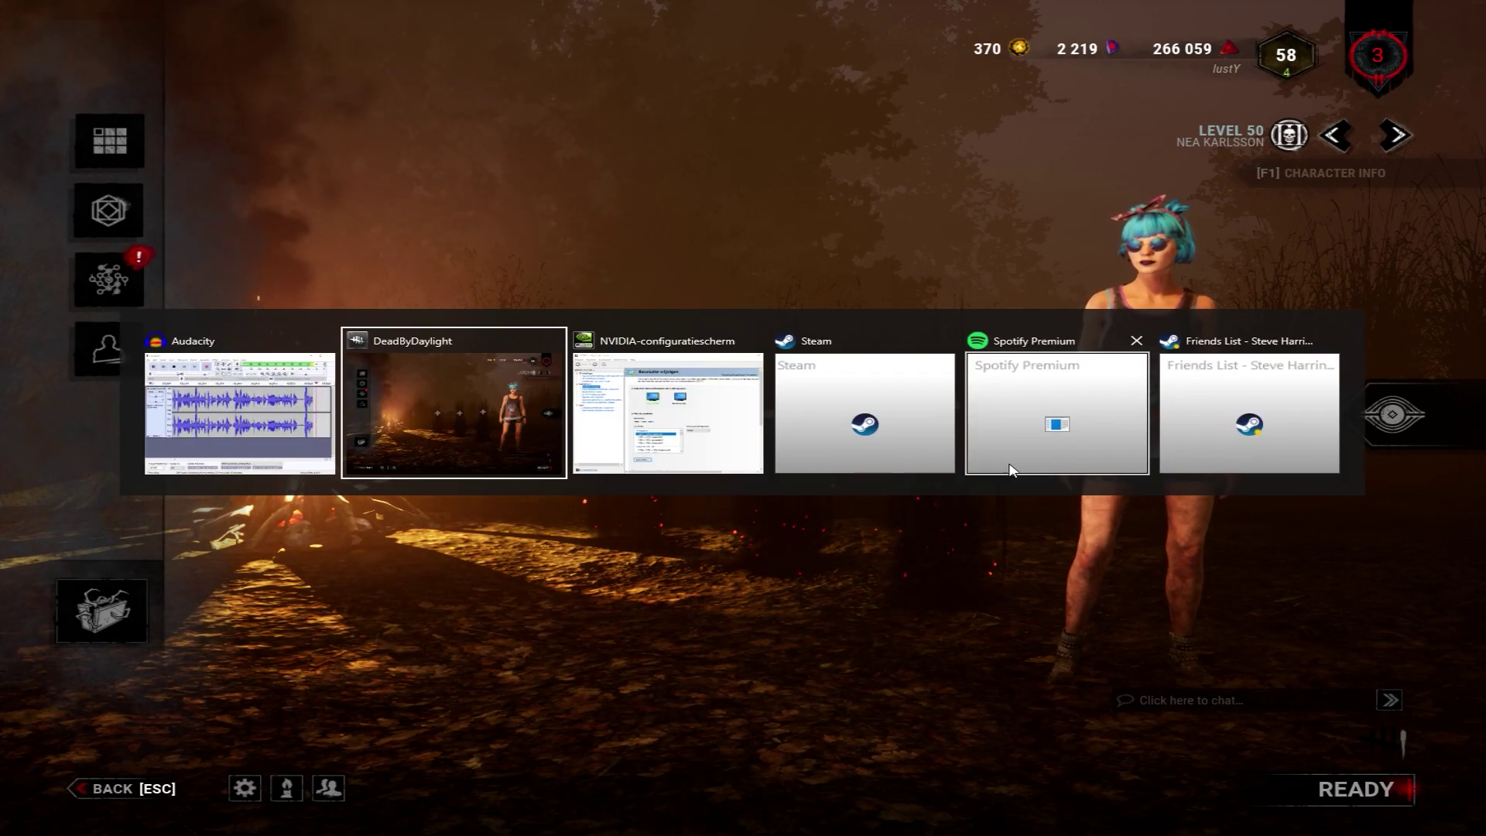
key(alt+Tab)
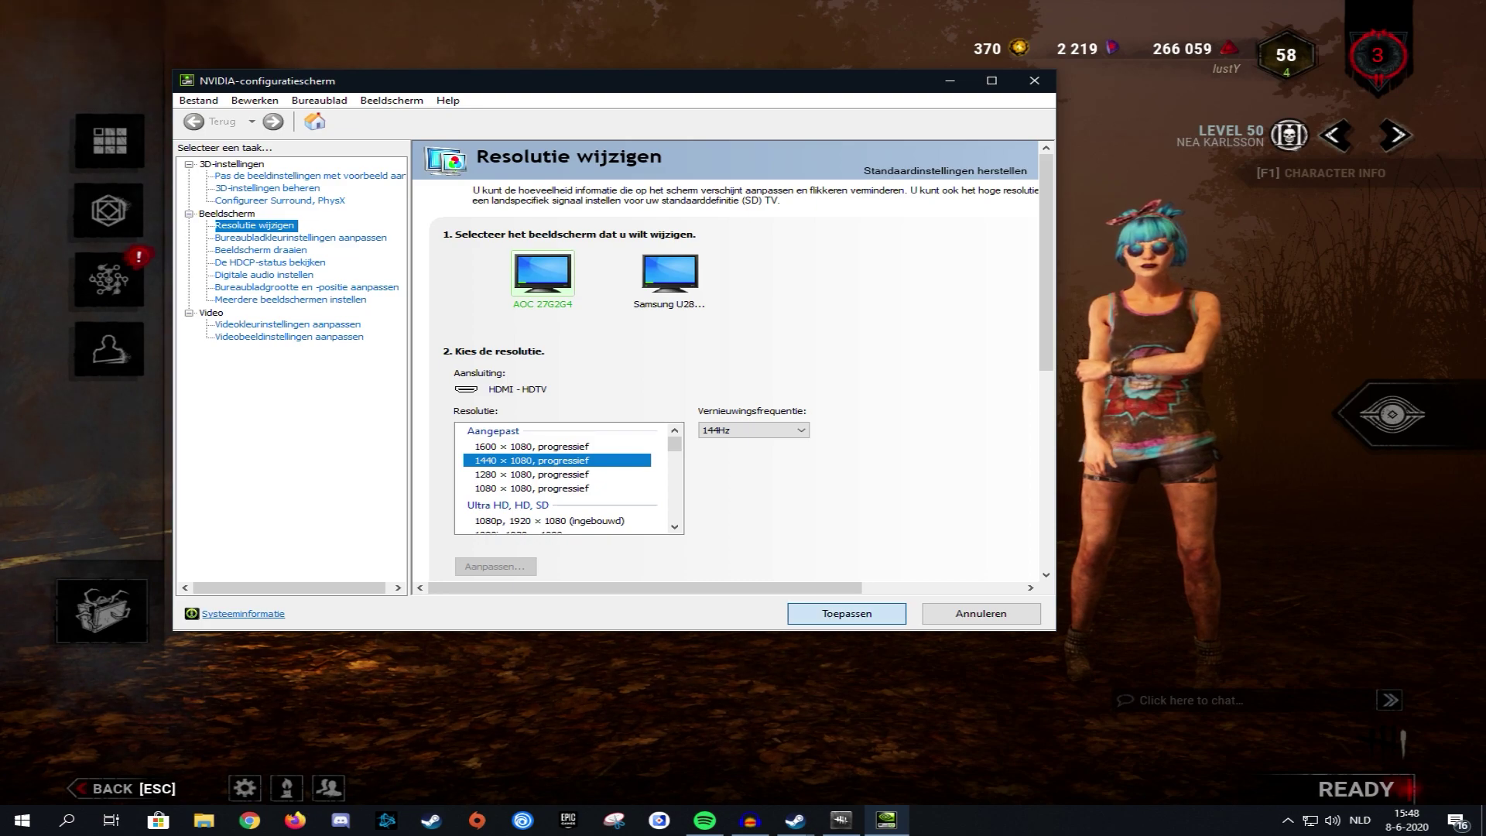
click(847, 613)
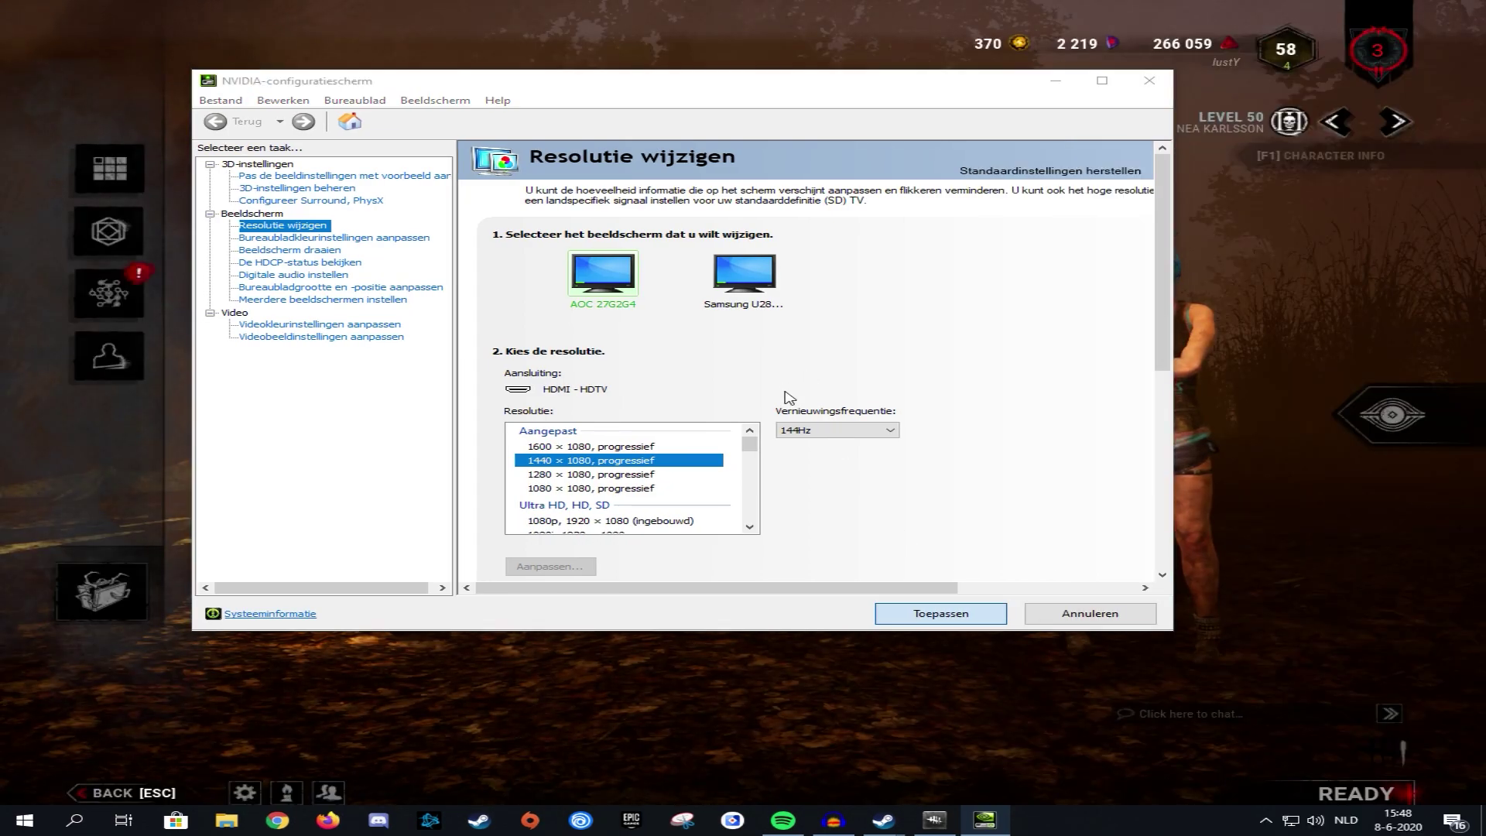
click(760, 387)
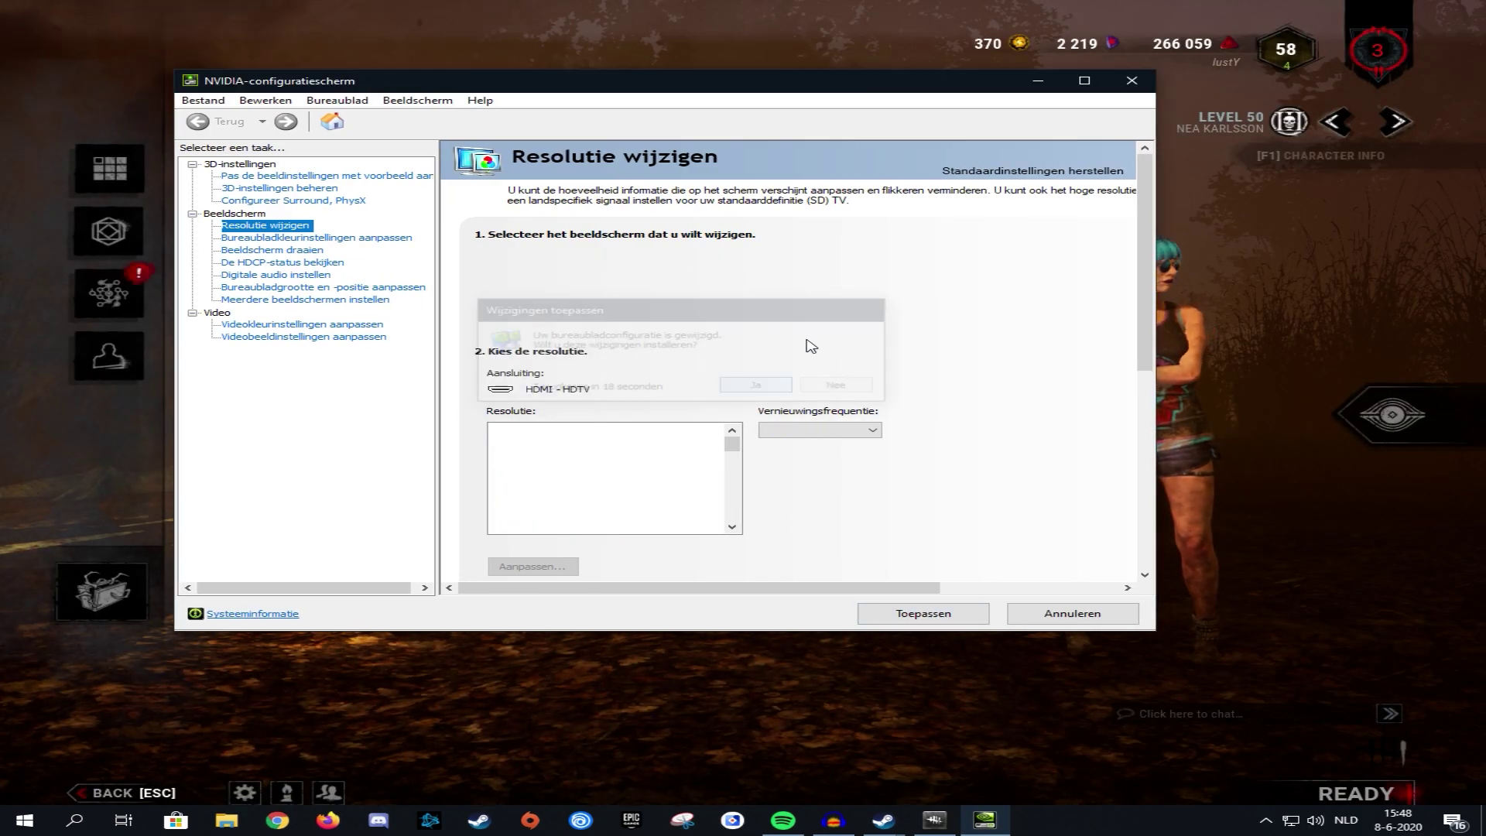
click(1038, 80)
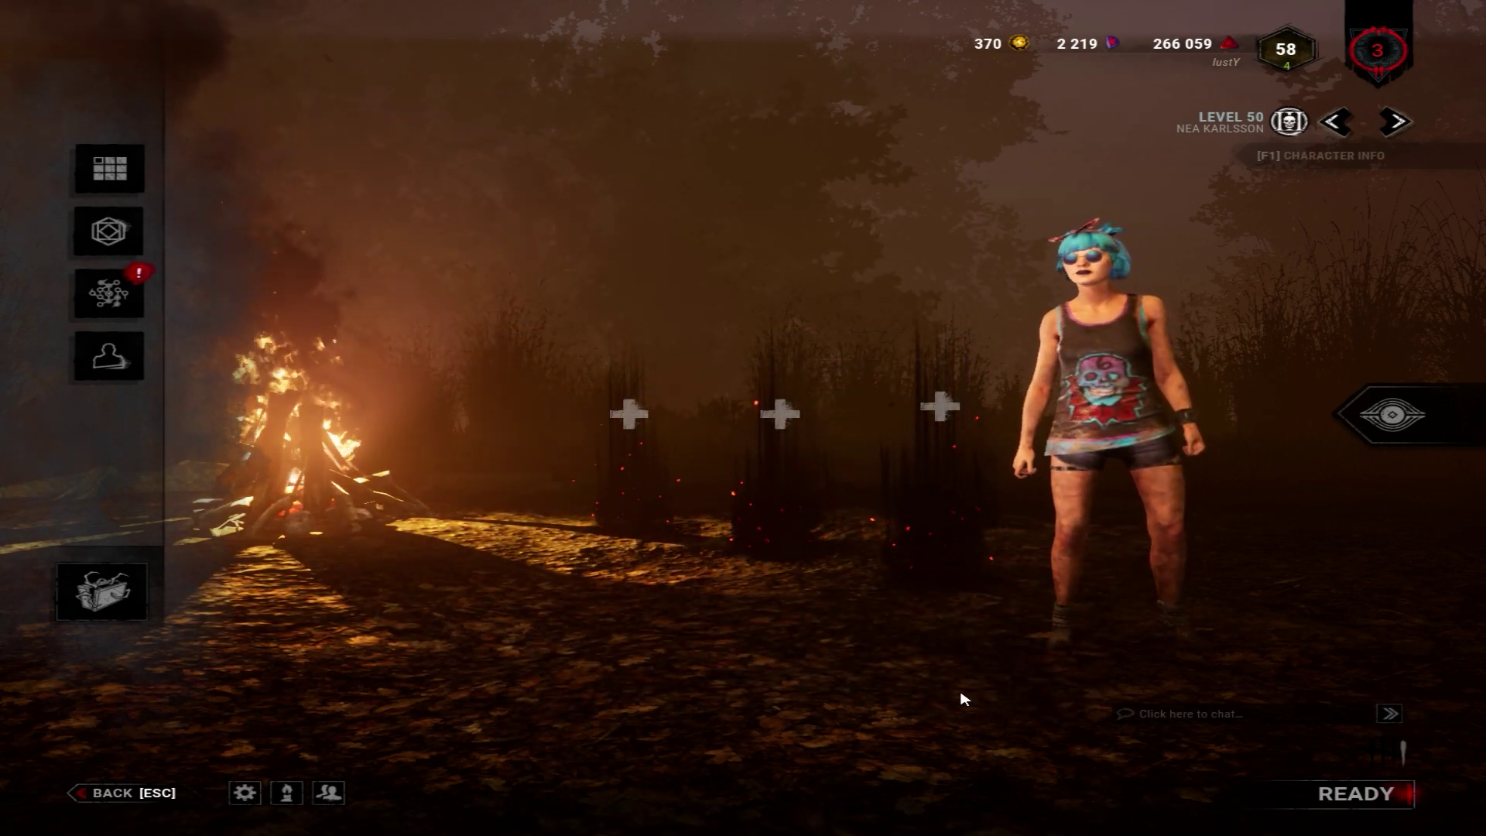
key(alt+Tab)
key(alt+Tab)
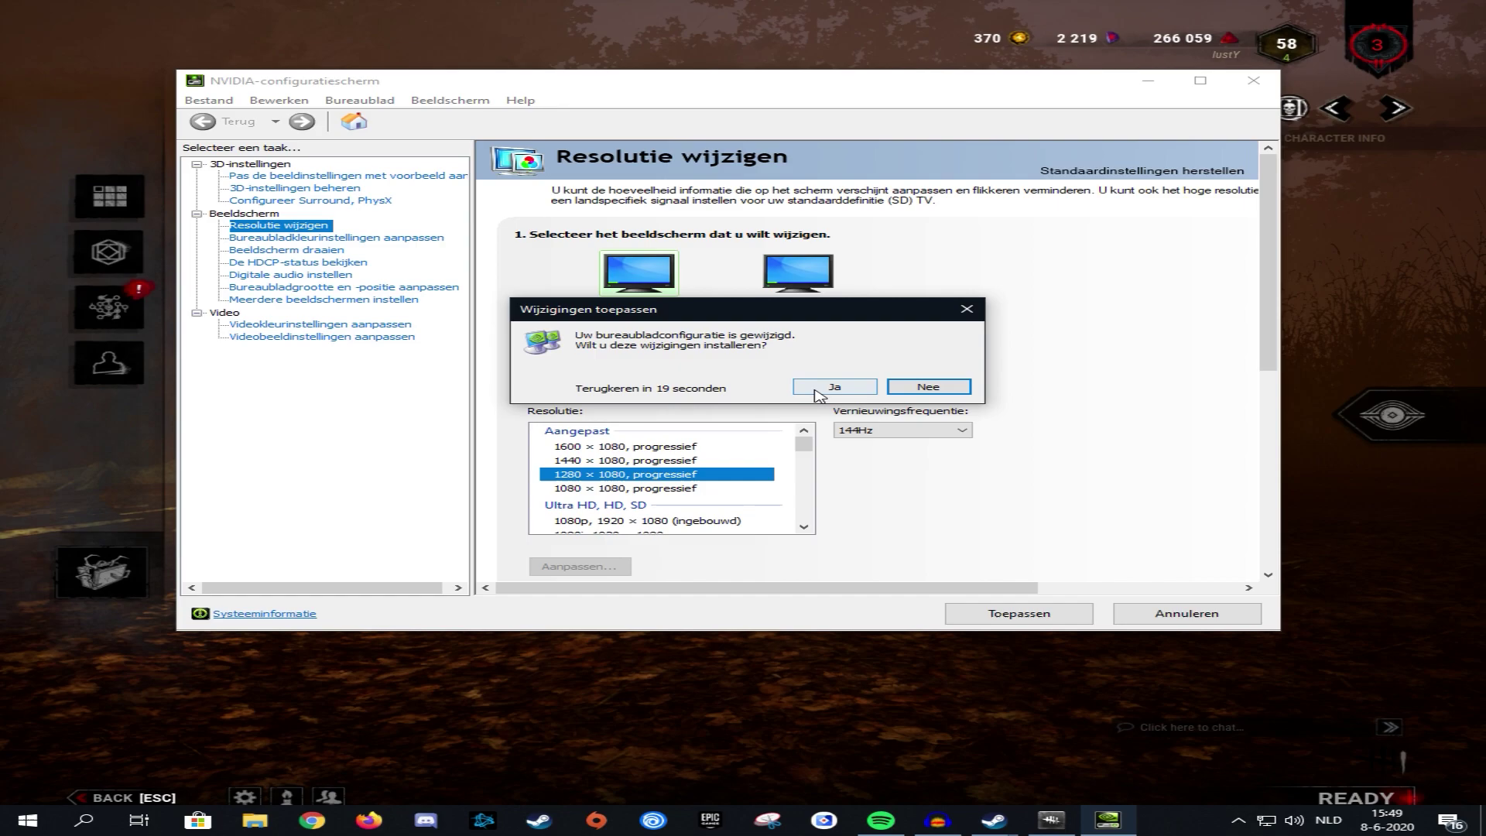
Step: Keep 1280 × 1080, then apply 1080 × 1080 and return to the game lobby
click(834, 387)
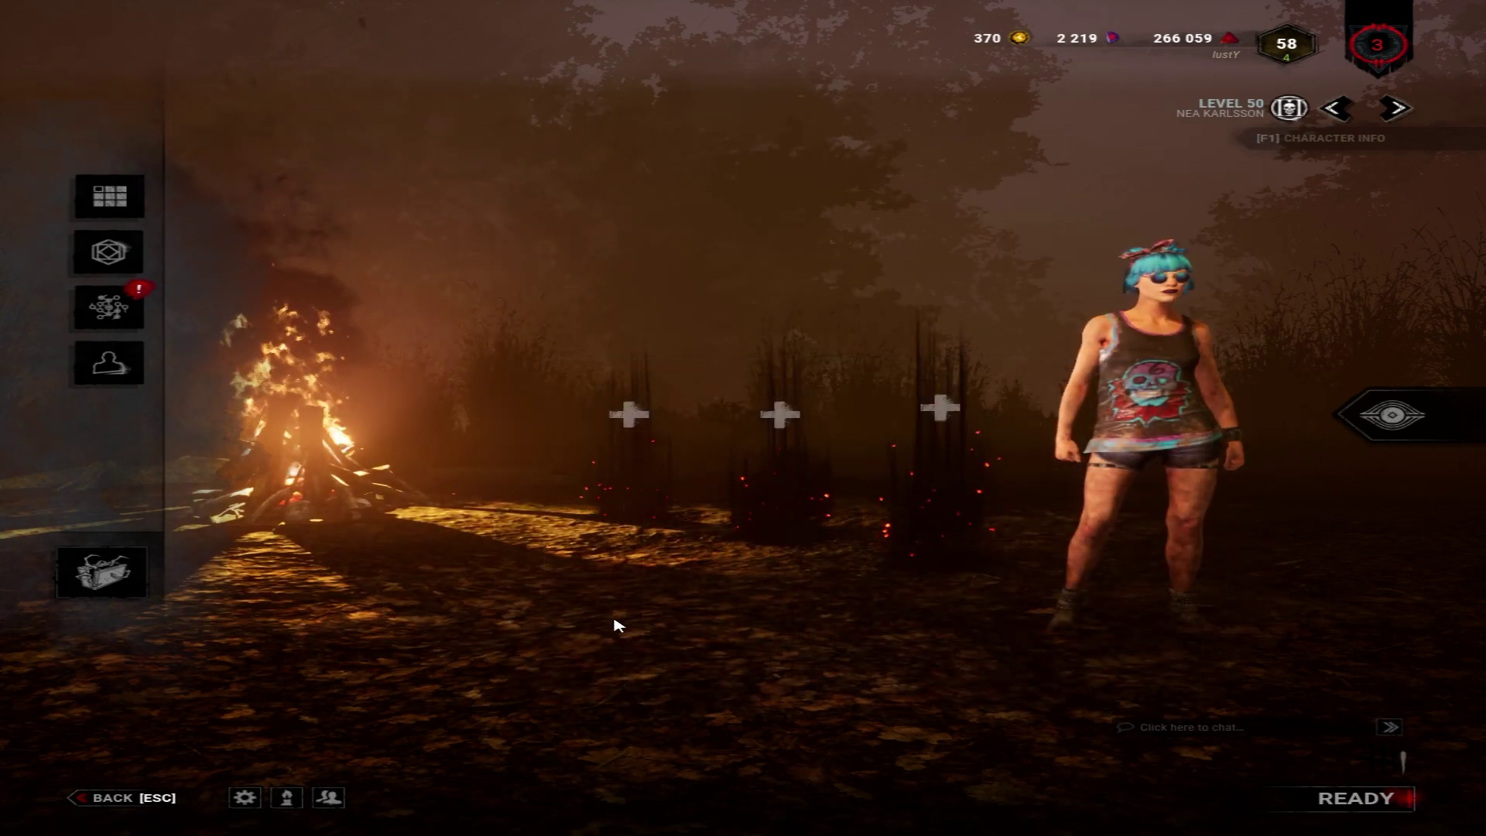
key(alt+Tab)
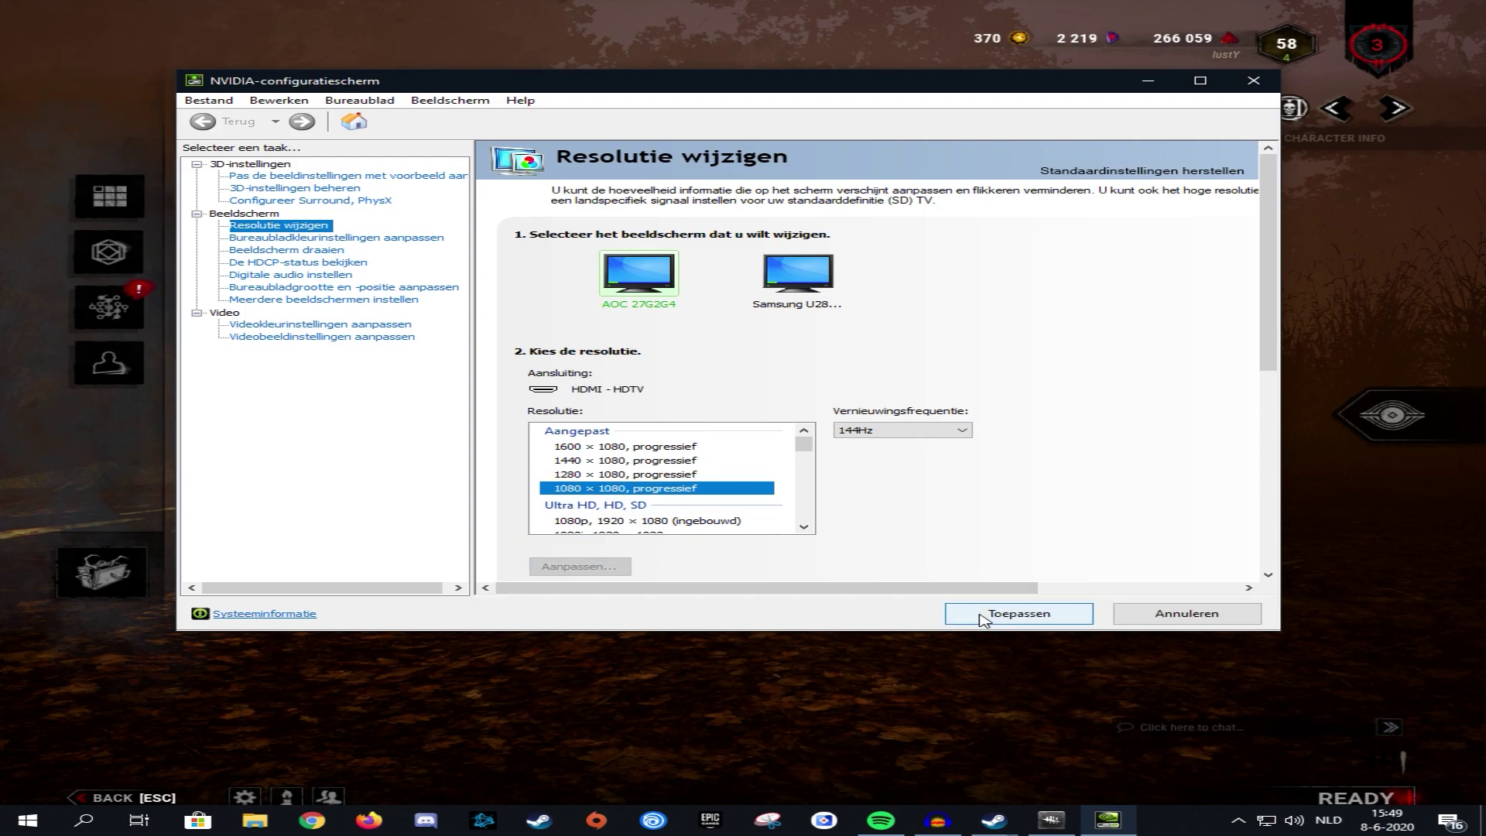
click(982, 615)
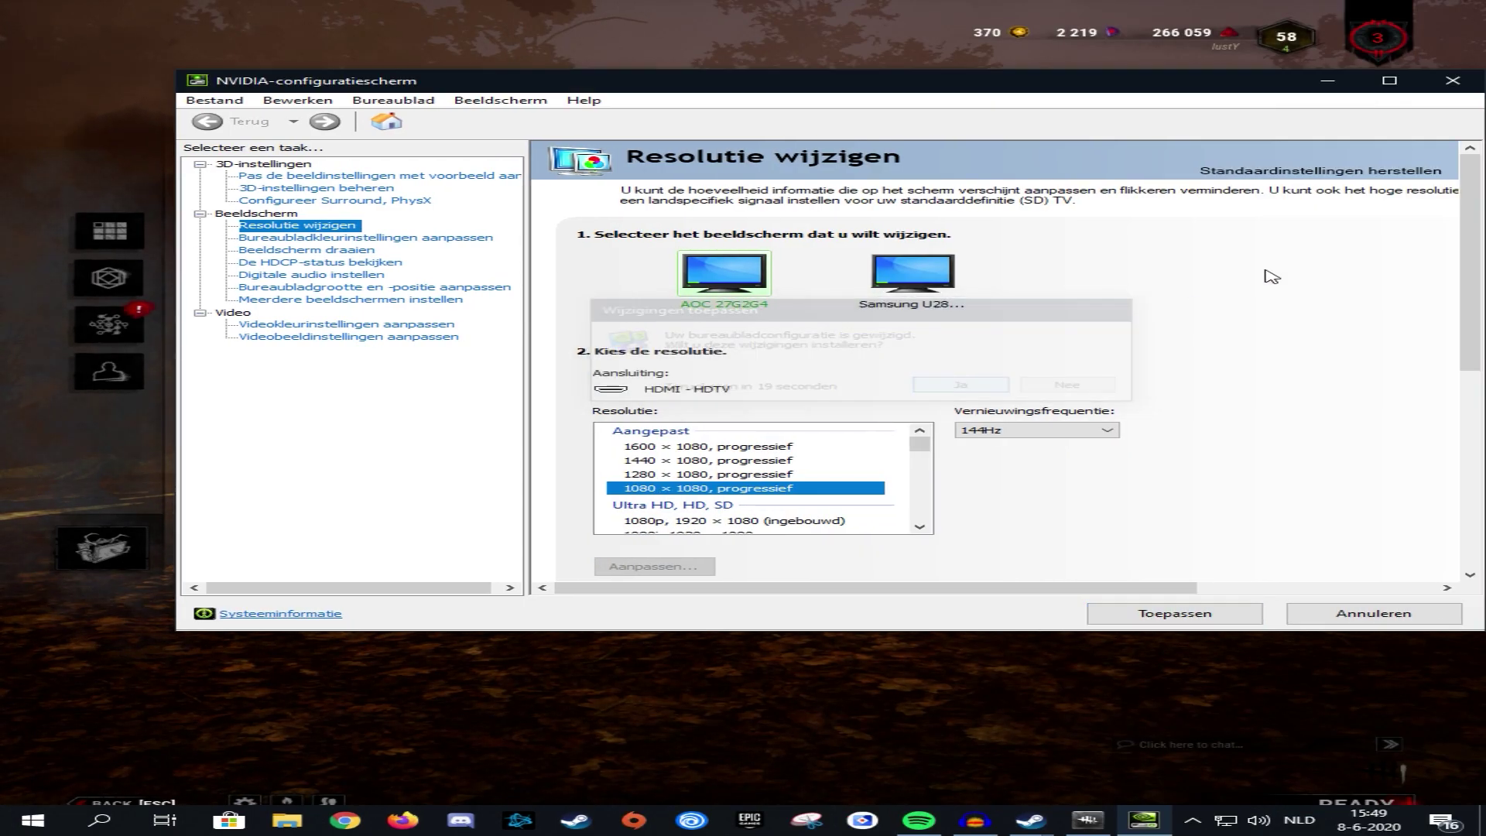
key(alt+Tab)
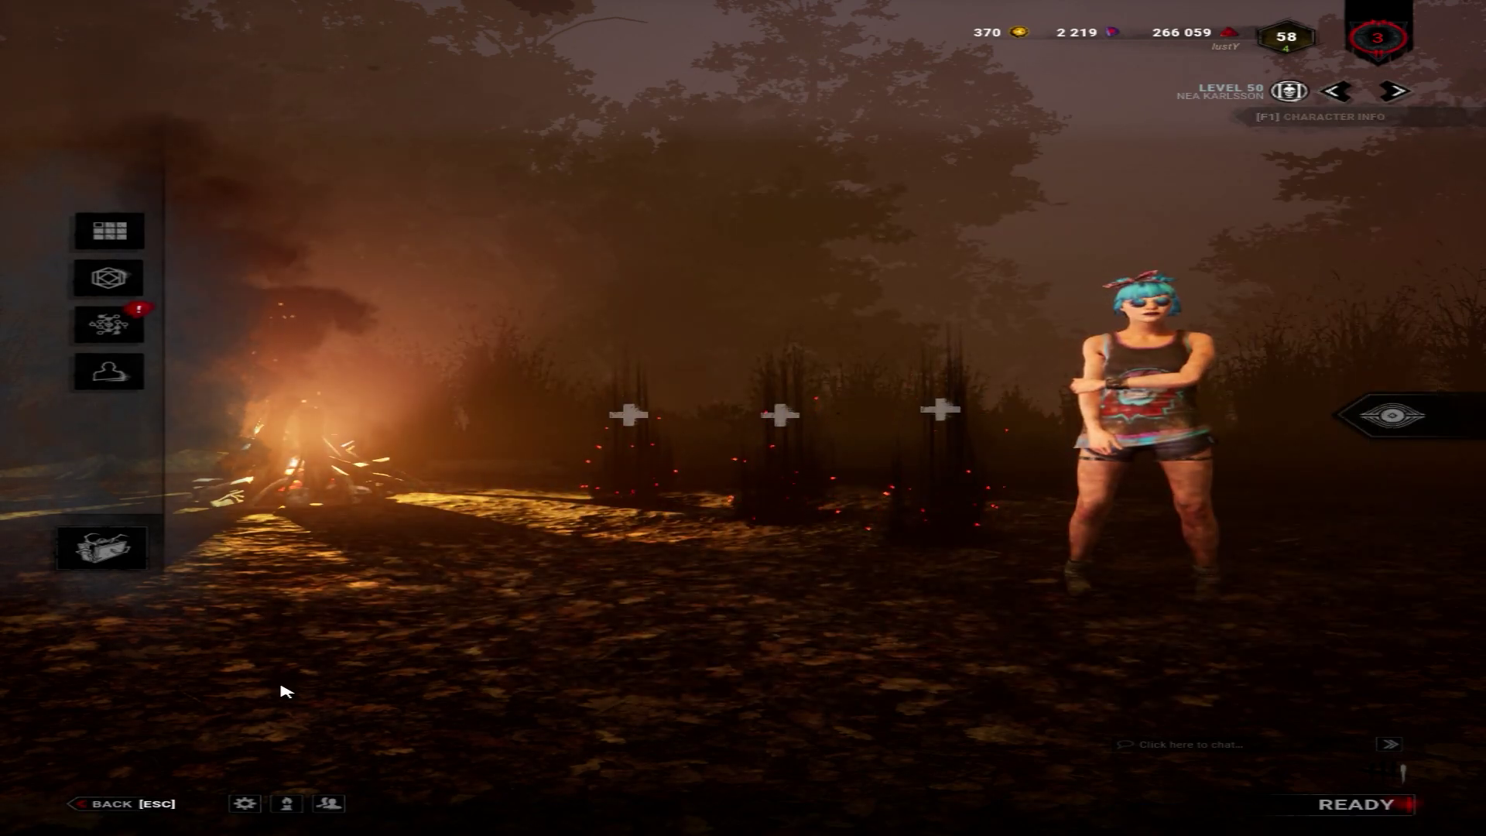